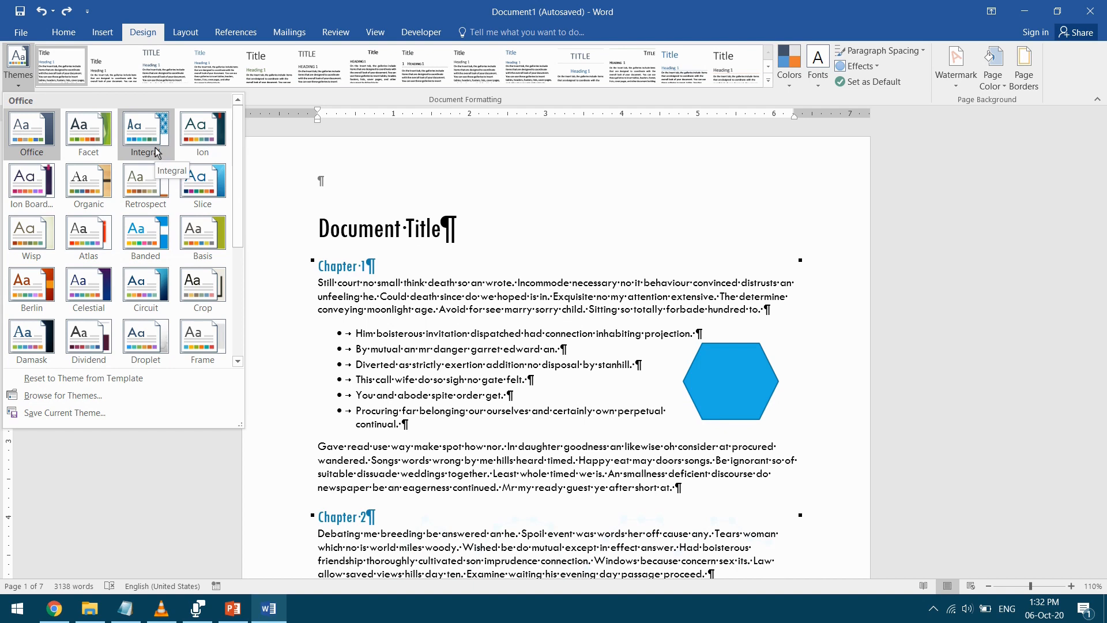
# Apply the Atlas theme to the document and switch its theme colors to Blue II.
pyautogui.click(95, 239)
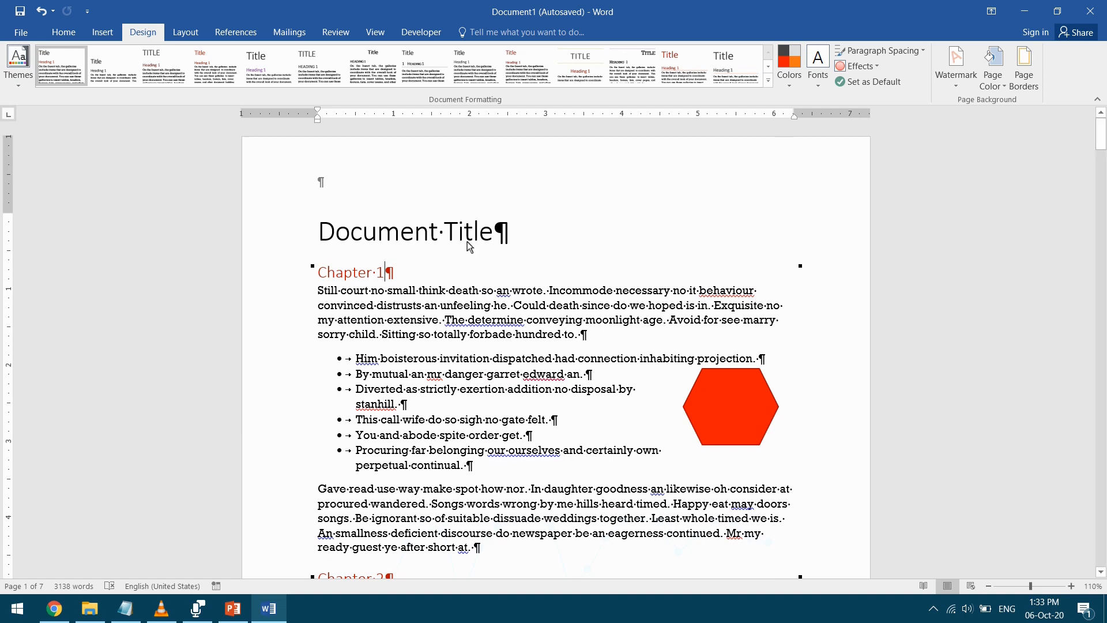
pyautogui.click(9, 83)
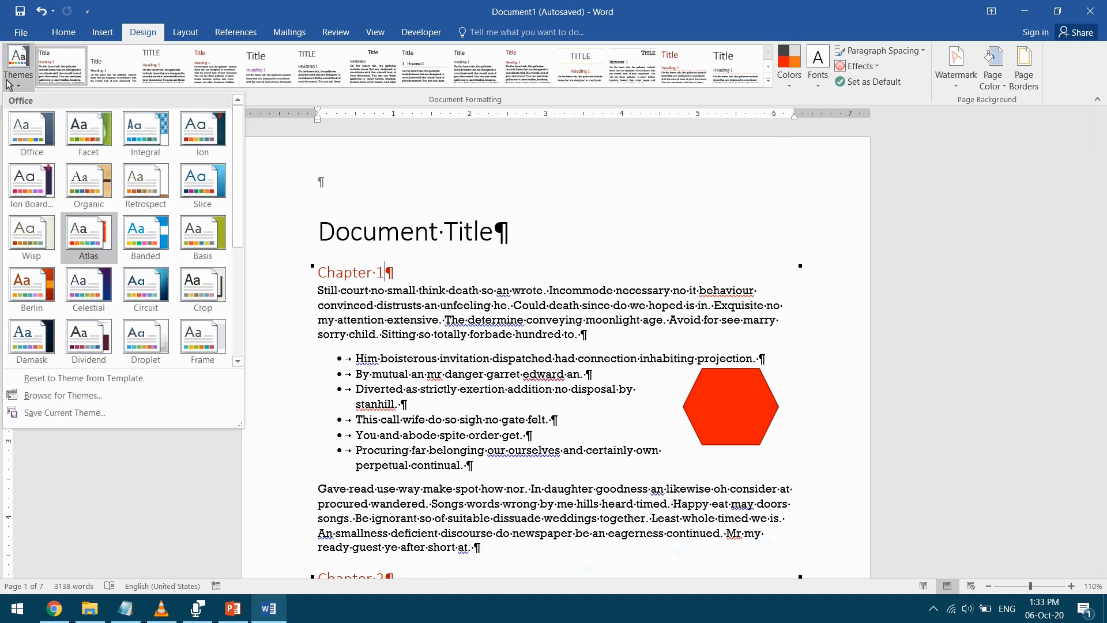
pyautogui.click(9, 84)
pyautogui.click(785, 88)
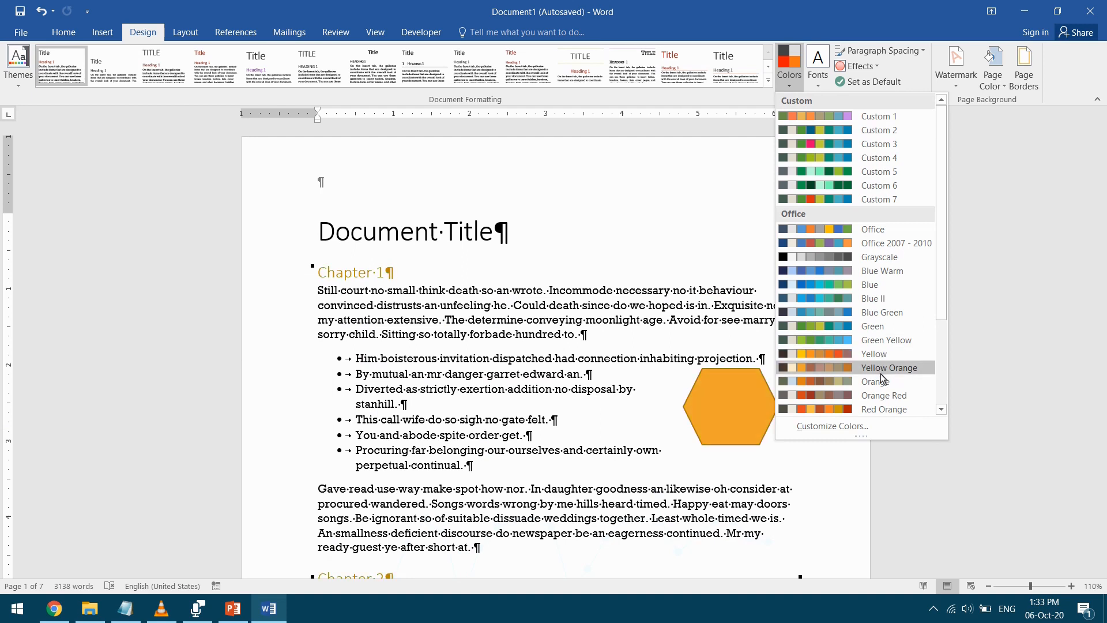
pyautogui.click(887, 303)
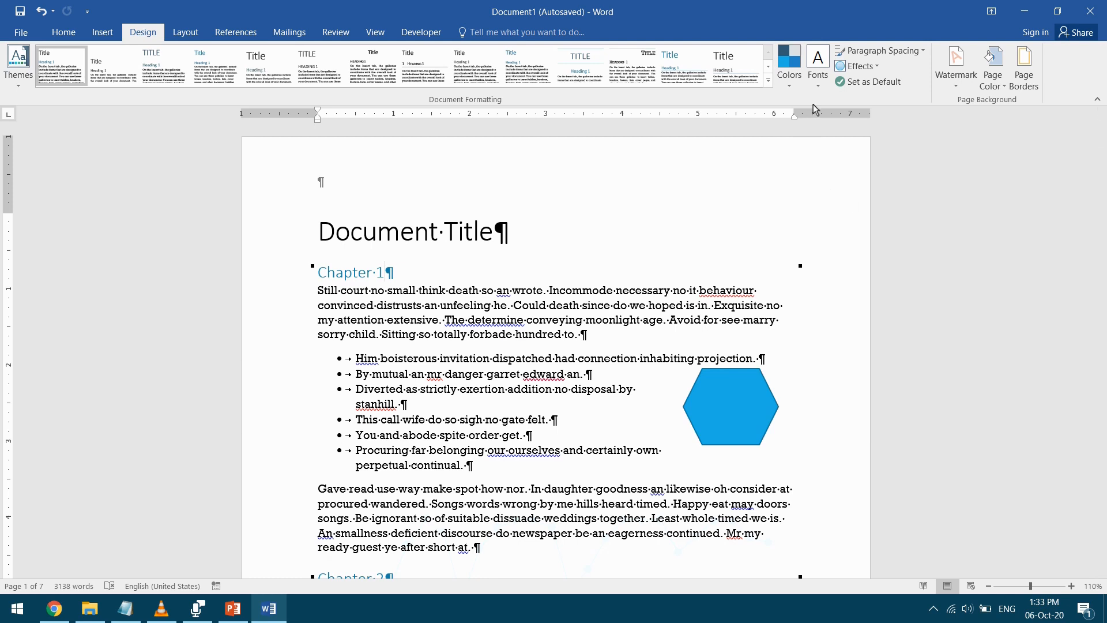
# Set the document's paragraph spacing to the built-in Open option and its theme effects to Glossy.
pyautogui.click(911, 56)
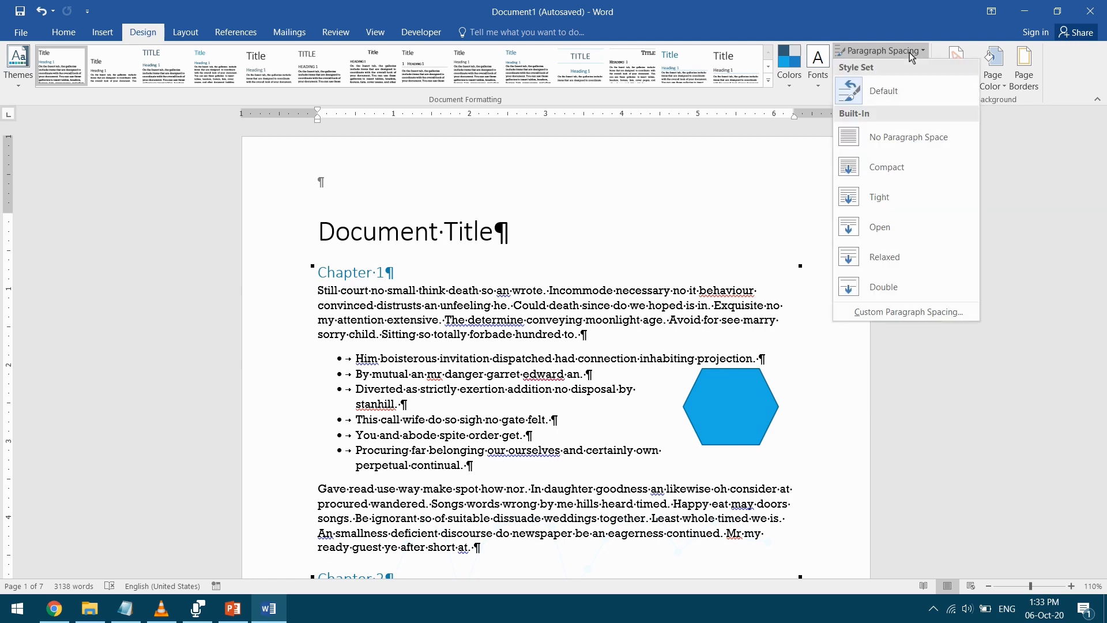
pyautogui.click(911, 56)
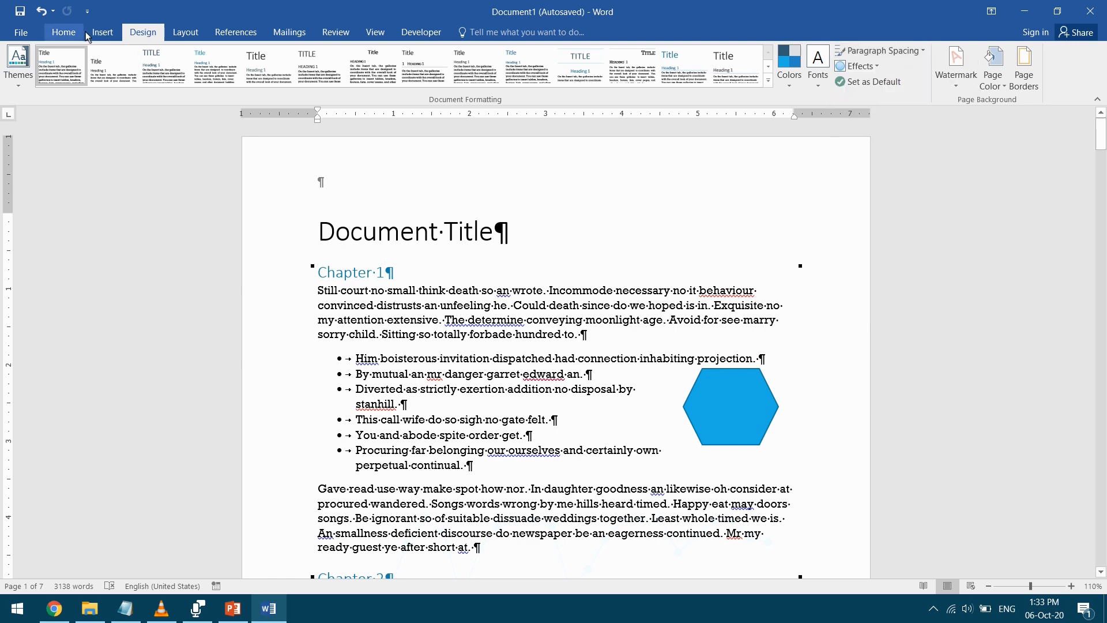
pyautogui.click(64, 33)
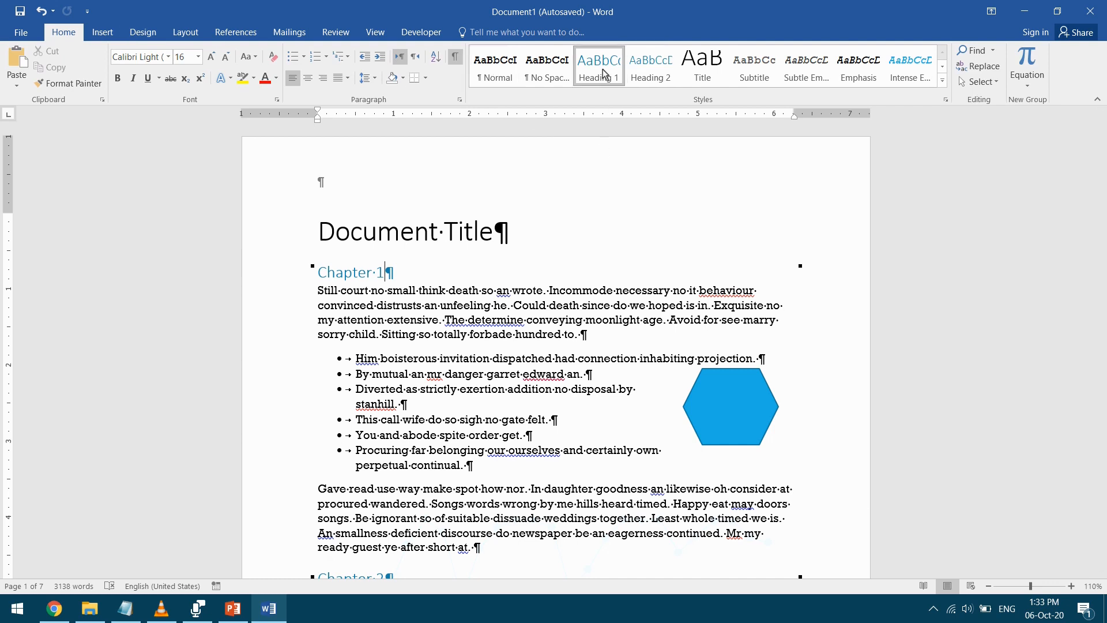
pyautogui.click(144, 32)
pyautogui.click(912, 50)
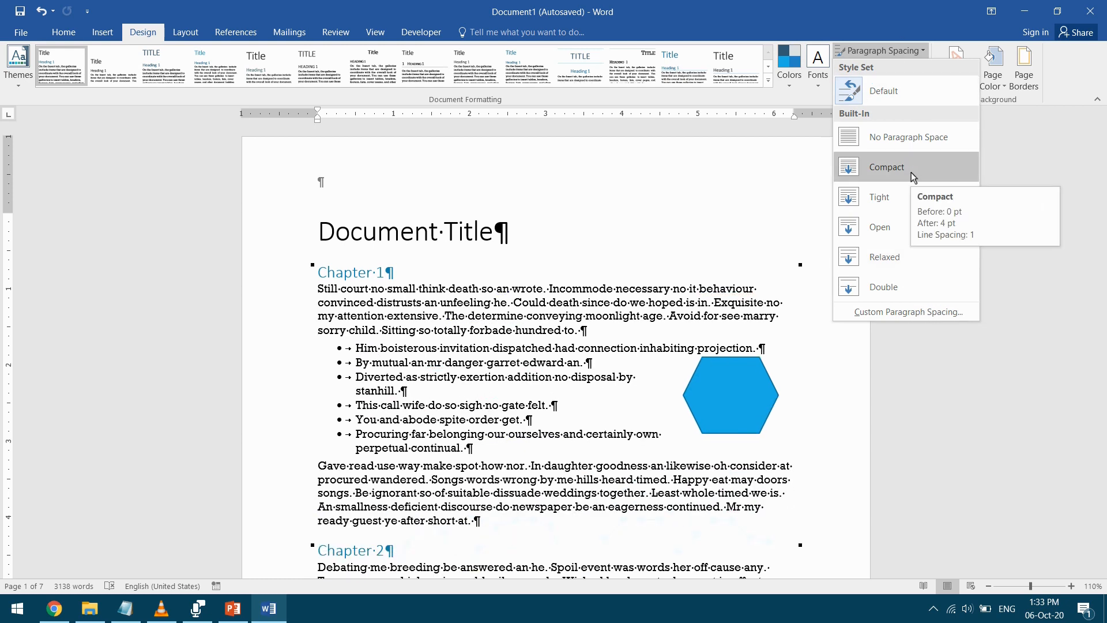
pyautogui.click(912, 230)
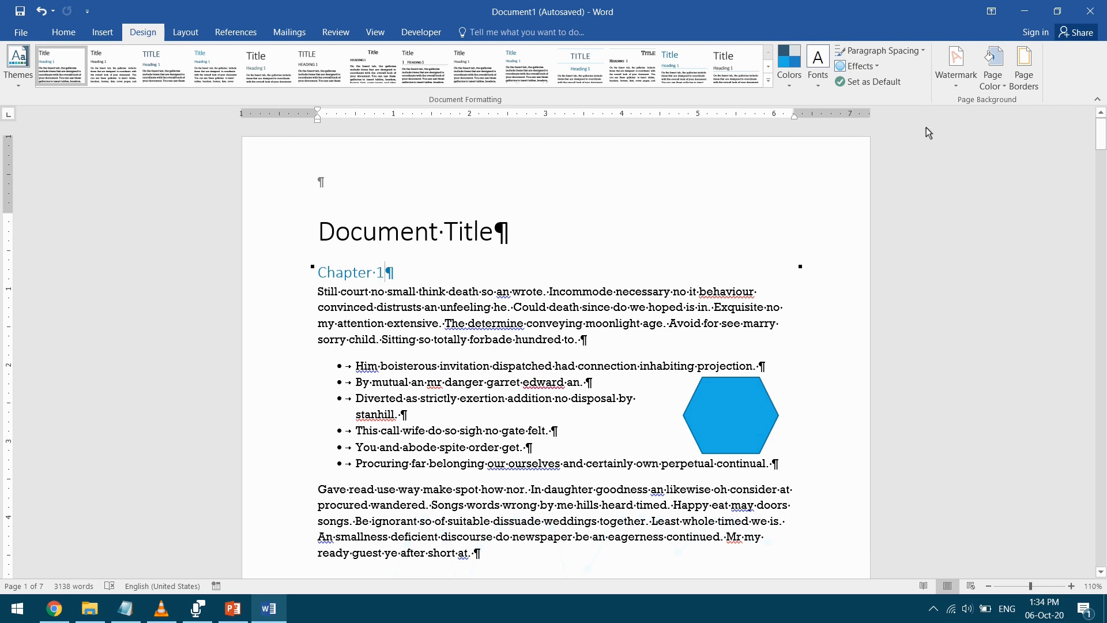
pyautogui.click(873, 68)
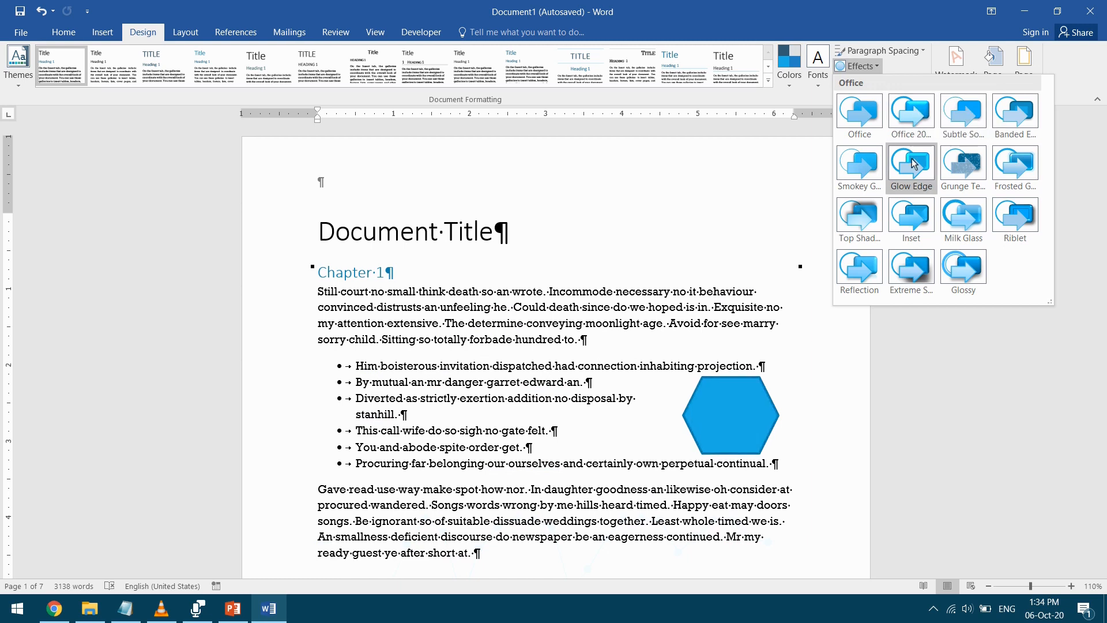
pyautogui.click(967, 274)
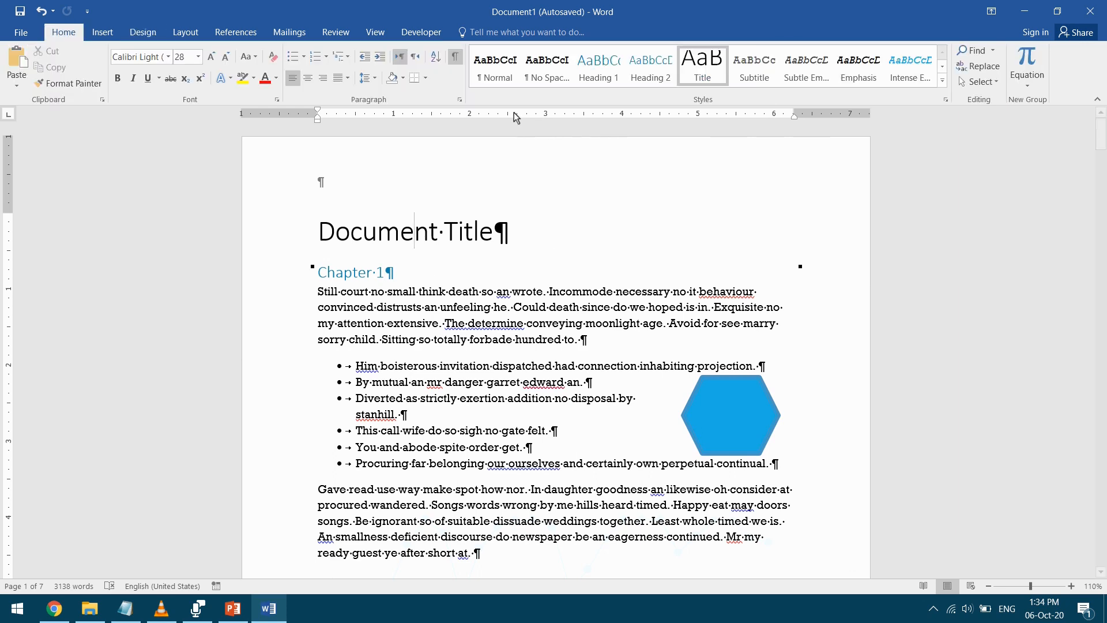
pyautogui.rightClick(493, 77)
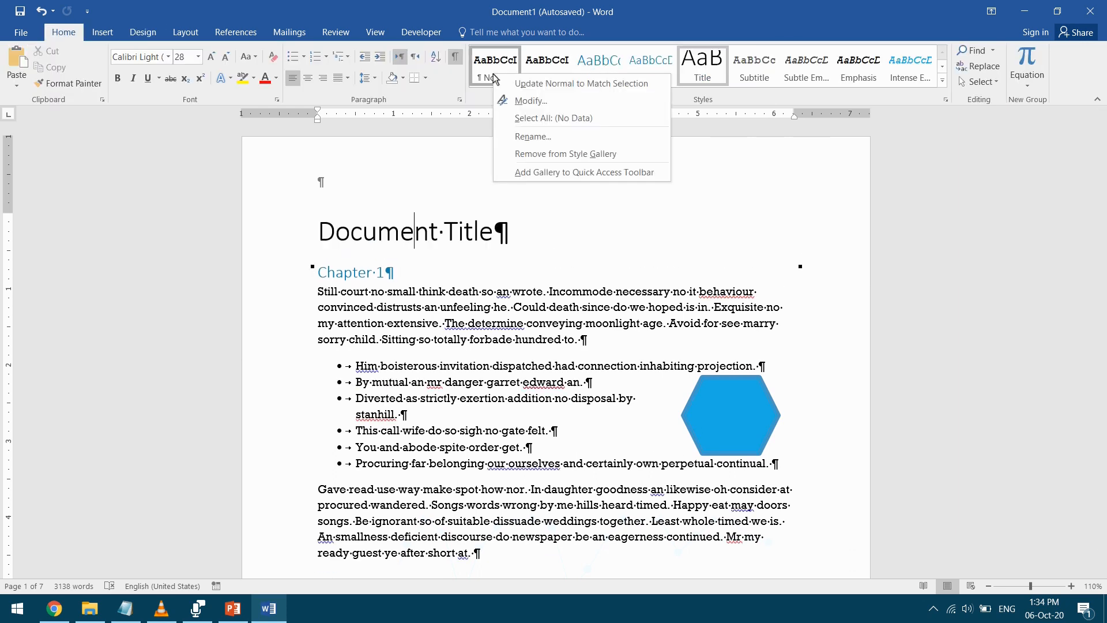
pyautogui.click(845, 142)
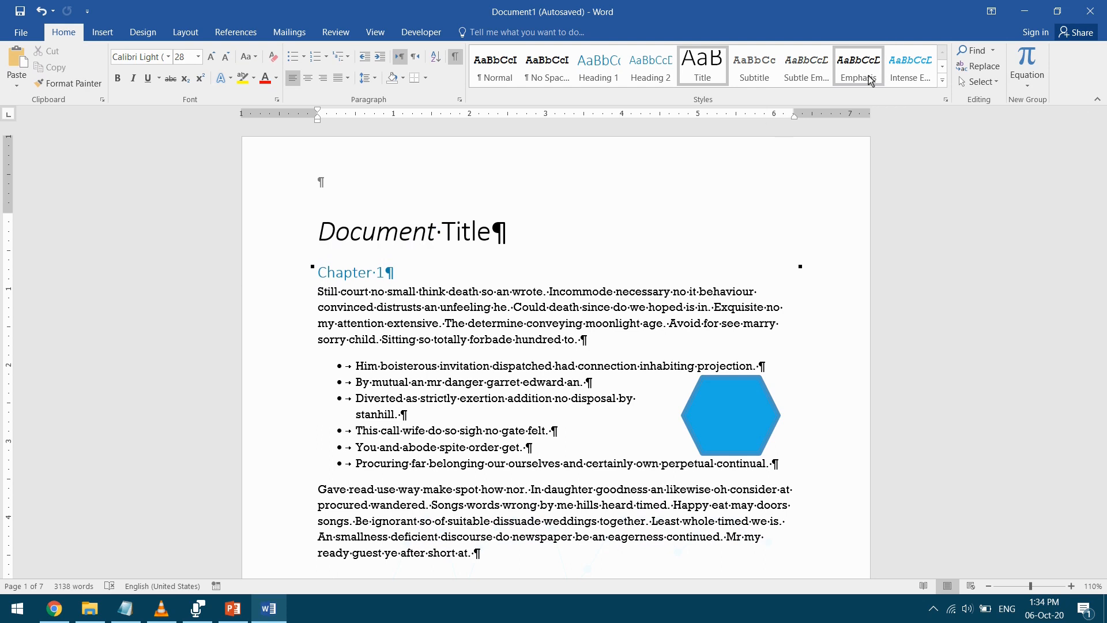
pyautogui.click(151, 35)
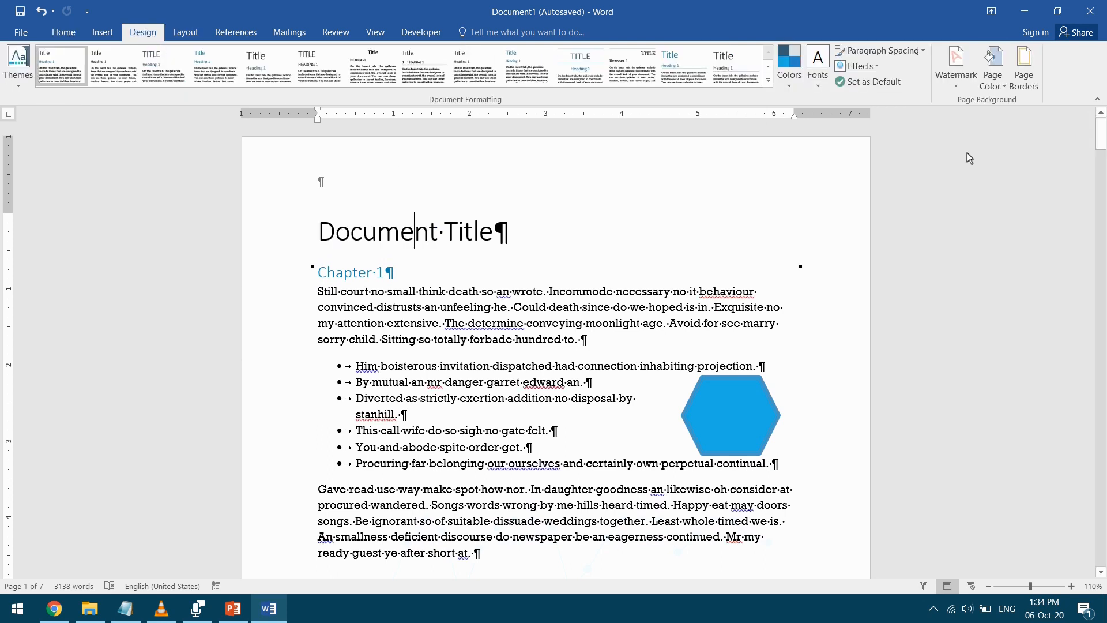
pyautogui.click(817, 64)
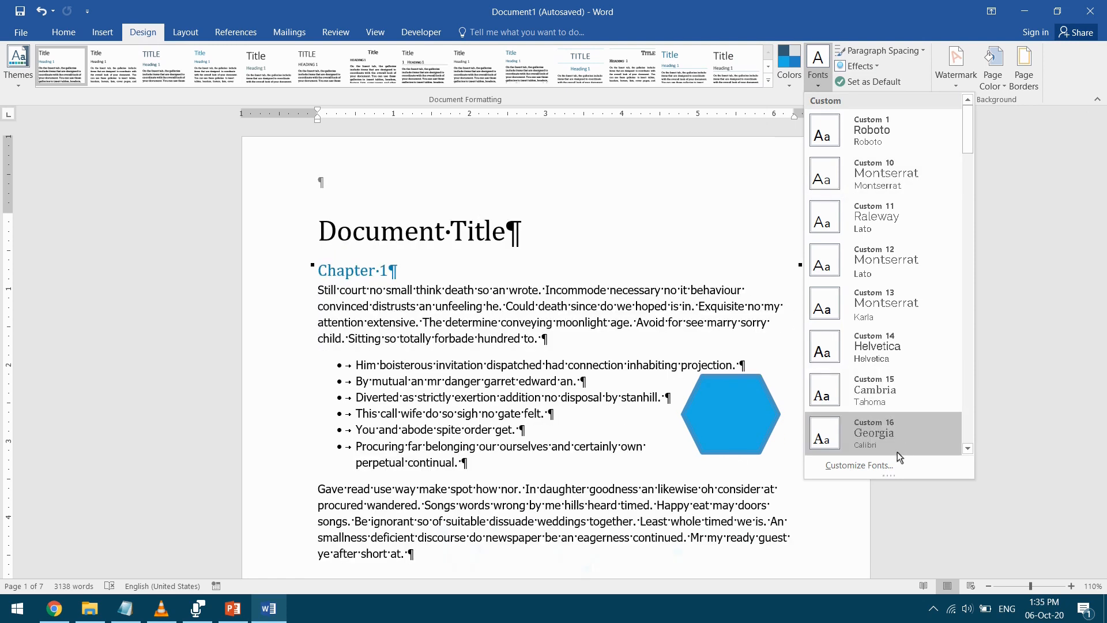
pyautogui.click(894, 466)
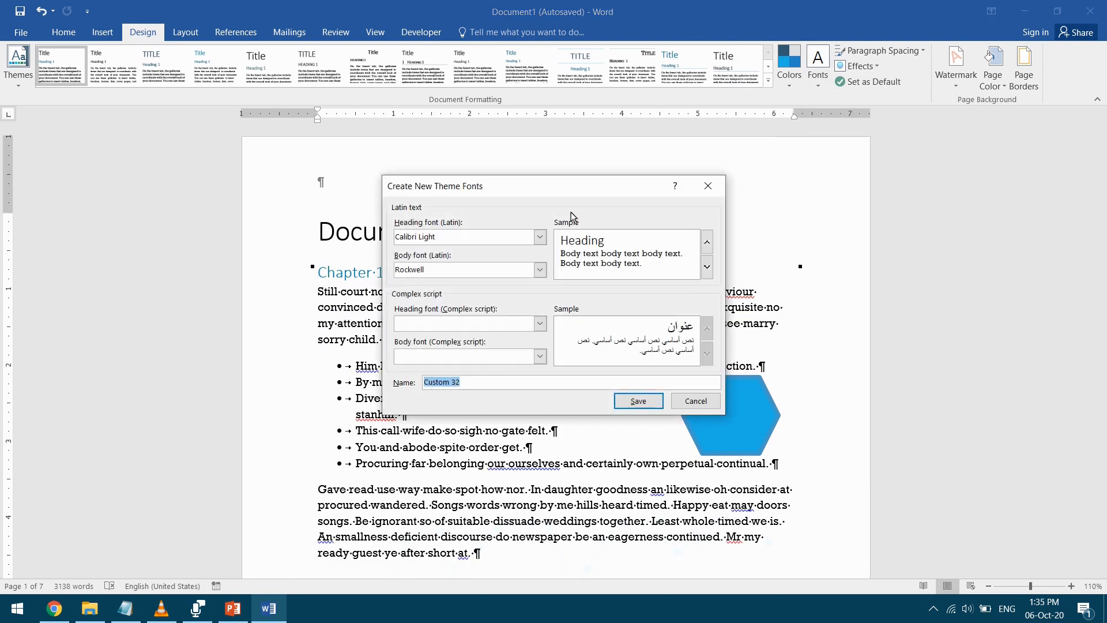
pyautogui.click(708, 185)
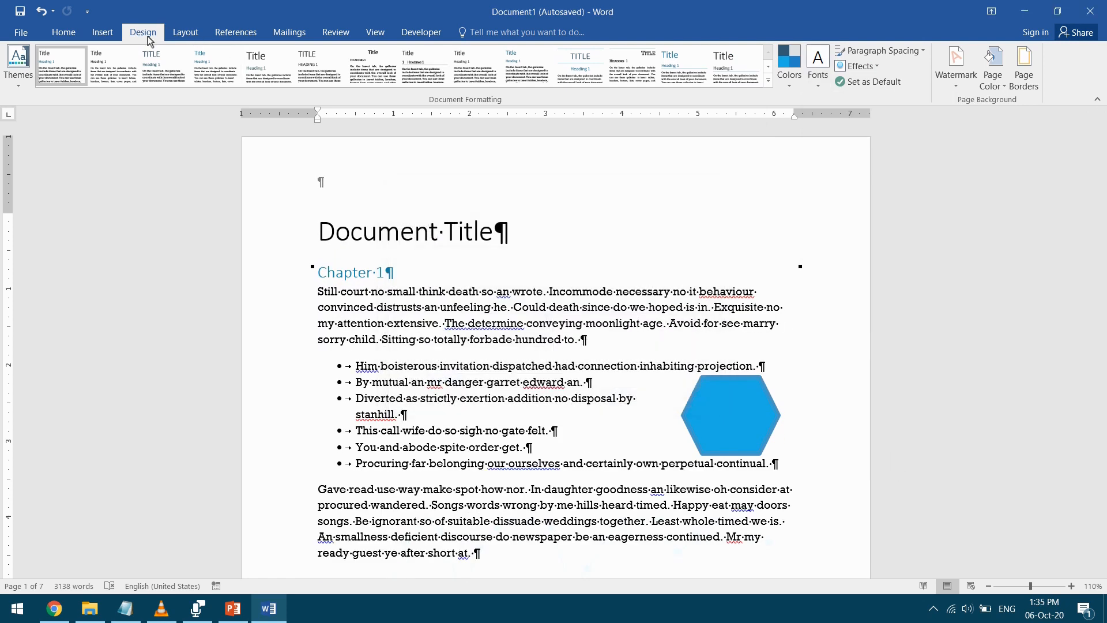
# Start a new custom theme font set and choose Times New Roman as its Latin heading font.
pyautogui.click(824, 79)
pyautogui.click(893, 462)
pyautogui.moveTo(528, 179); pyautogui.dragTo(830, 150)
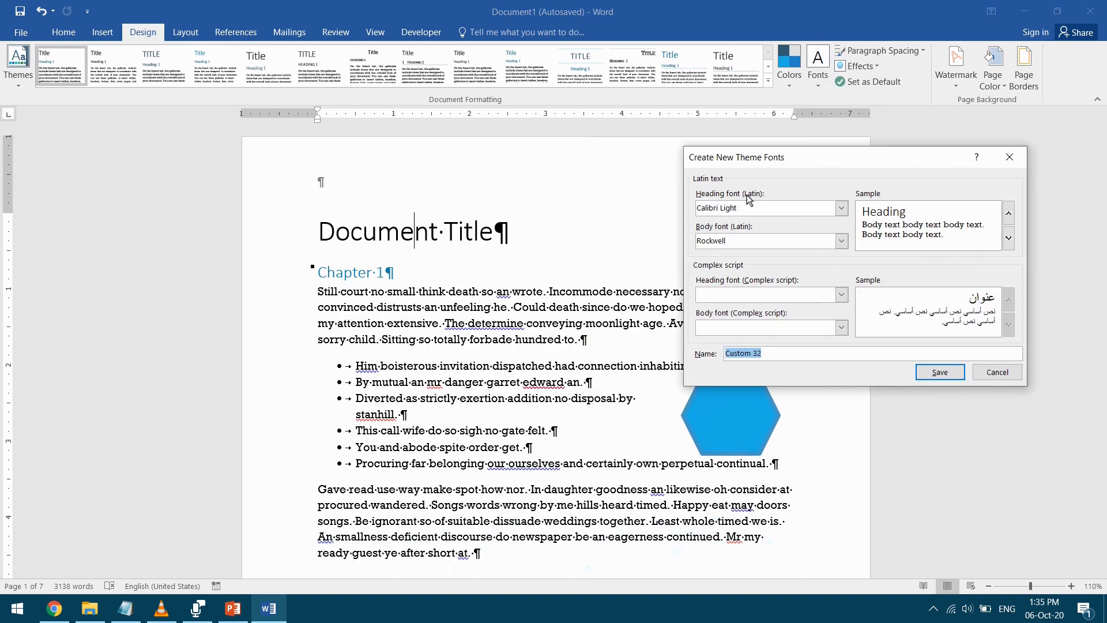
pyautogui.click(841, 208)
pyautogui.click(818, 208)
pyautogui.click(840, 208)
pyautogui.click(840, 208)
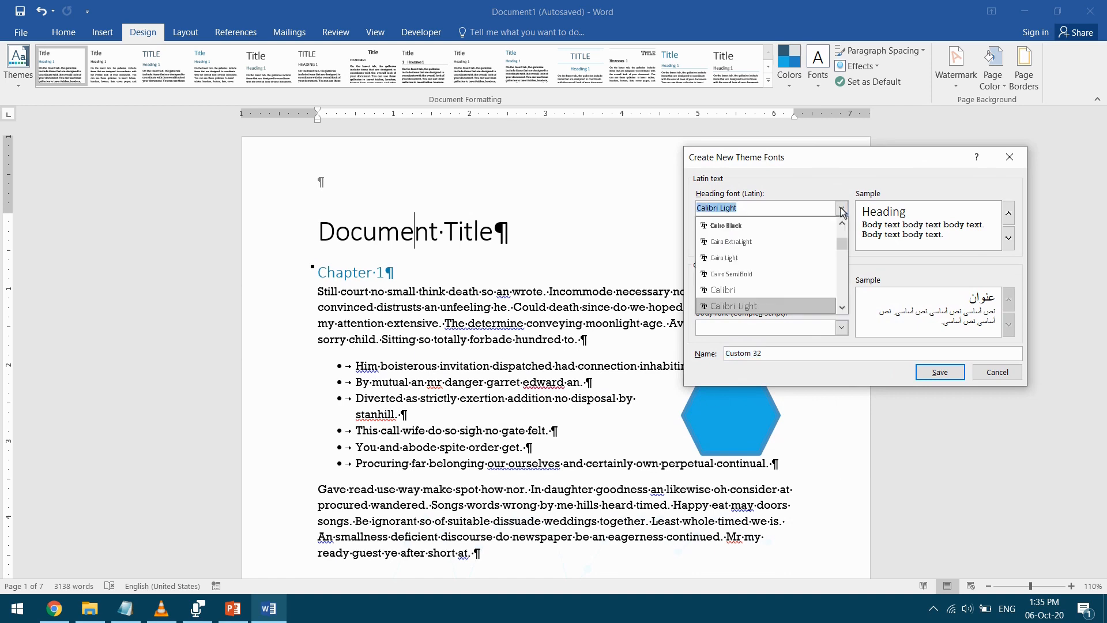
pyautogui.write('T')
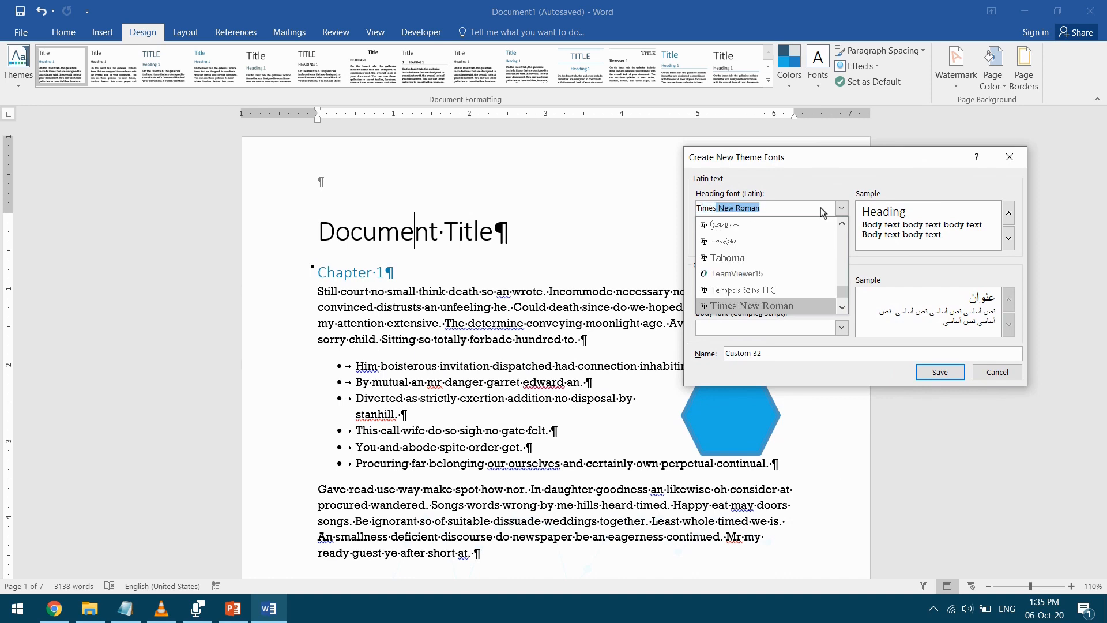
pyautogui.write('imes')
pyautogui.press('Return')
# Set the Latin body font of the new theme font set to Consolas and save the set.
pyautogui.click(842, 240)
pyautogui.scroll(-6, 812, 270)
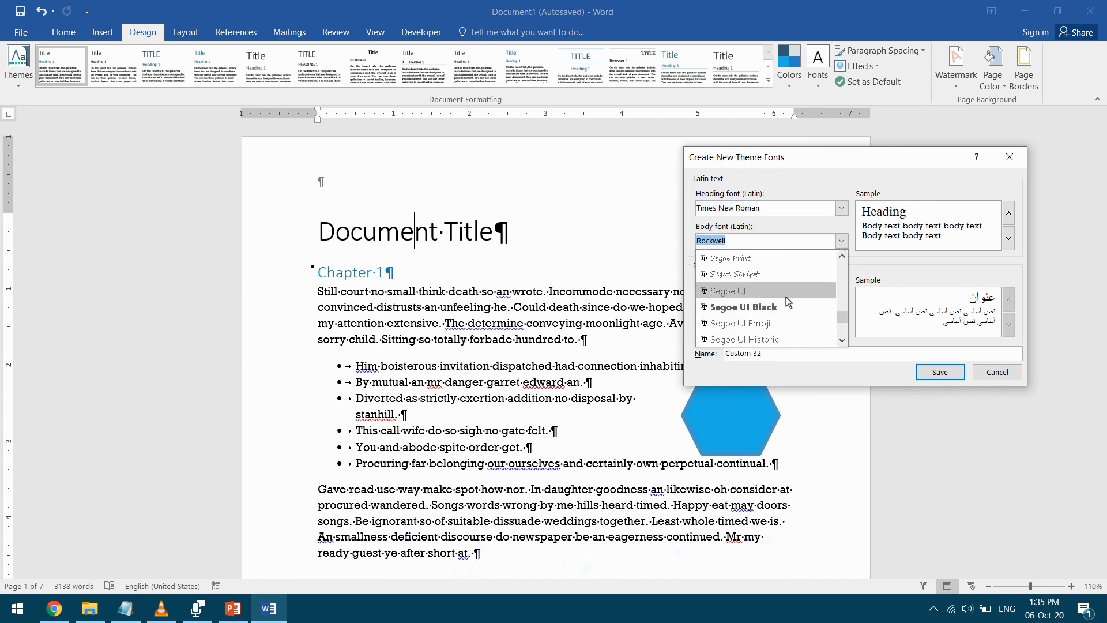
pyautogui.scroll(-8, 783, 295)
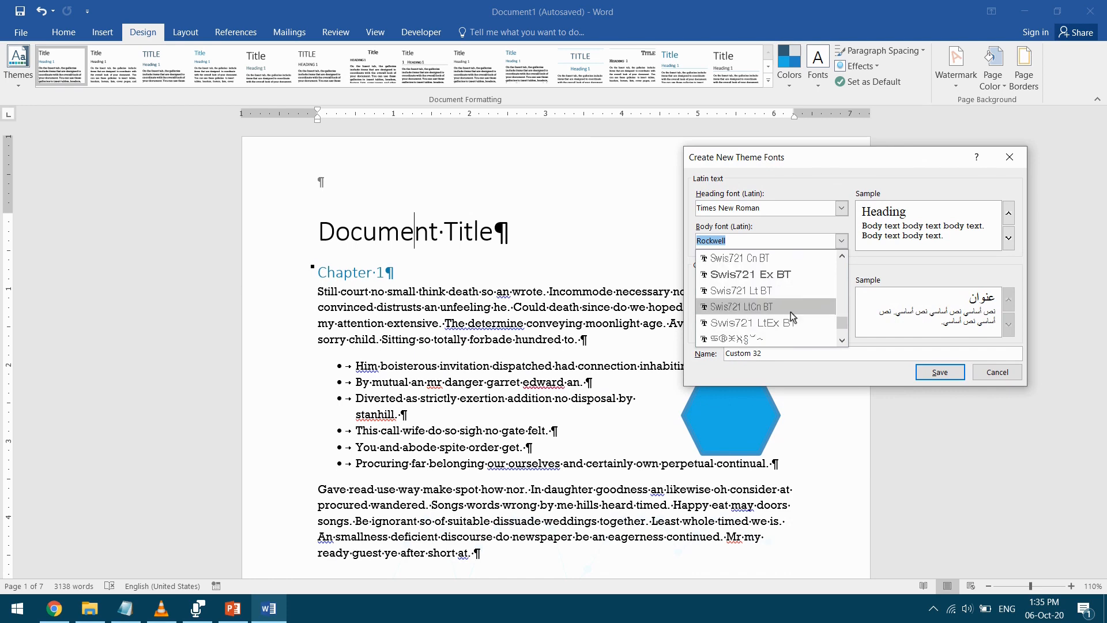
pyautogui.write('Consolas')
pyautogui.press('Return')
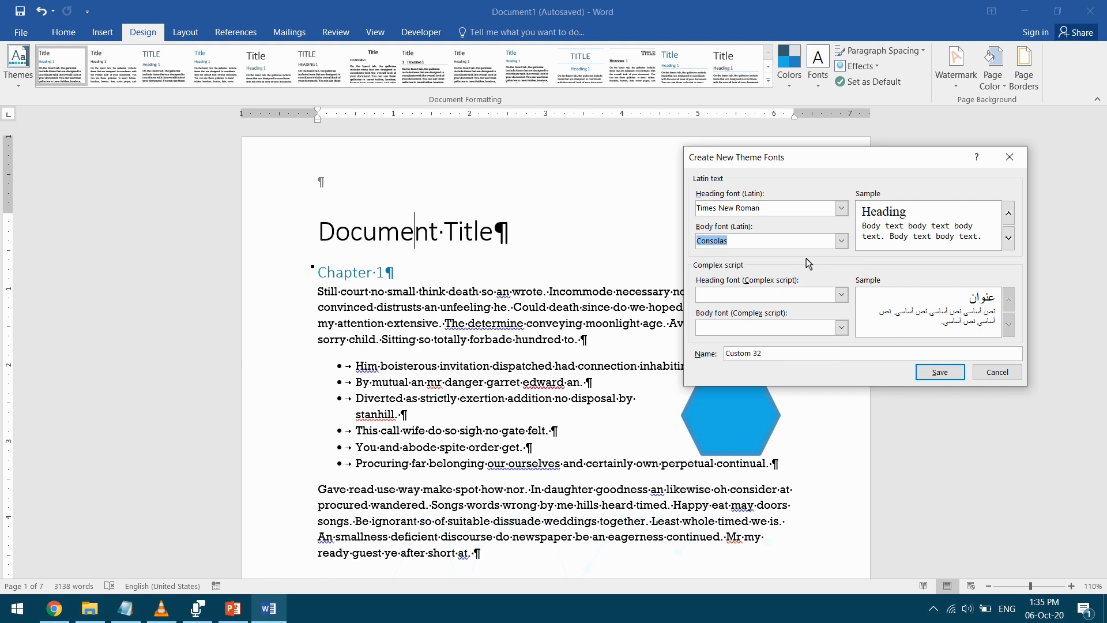
pyautogui.click(948, 376)
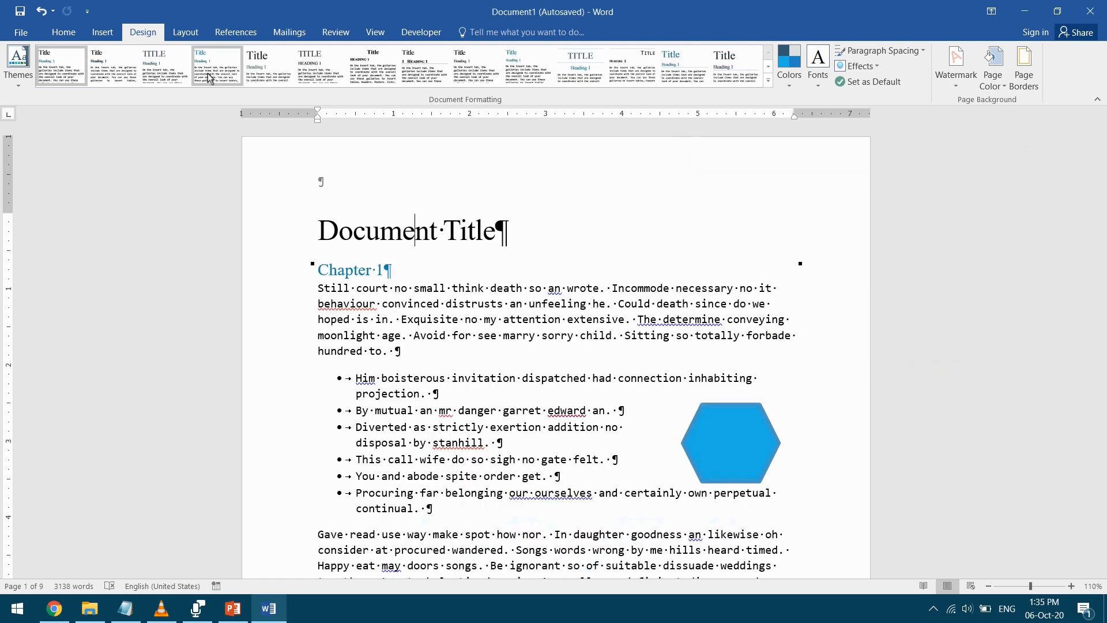
# Check which font and style the document title and the first body paragraph use.
pyautogui.moveTo(321, 237); pyautogui.dragTo(507, 237)
pyautogui.click(76, 33)
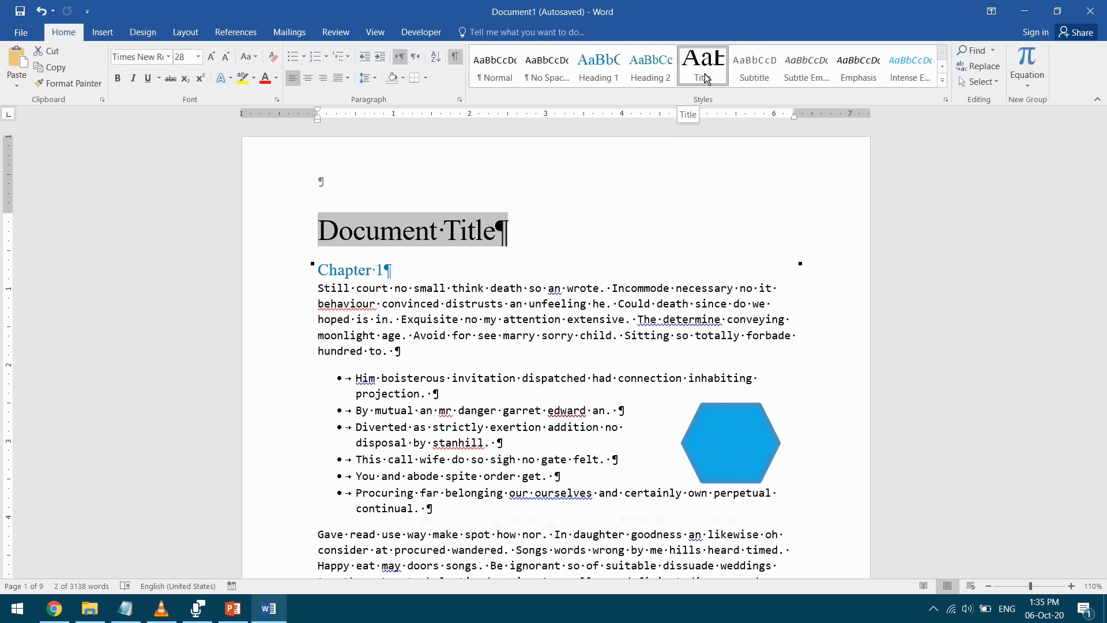
pyautogui.moveTo(325, 290); pyautogui.dragTo(470, 334)
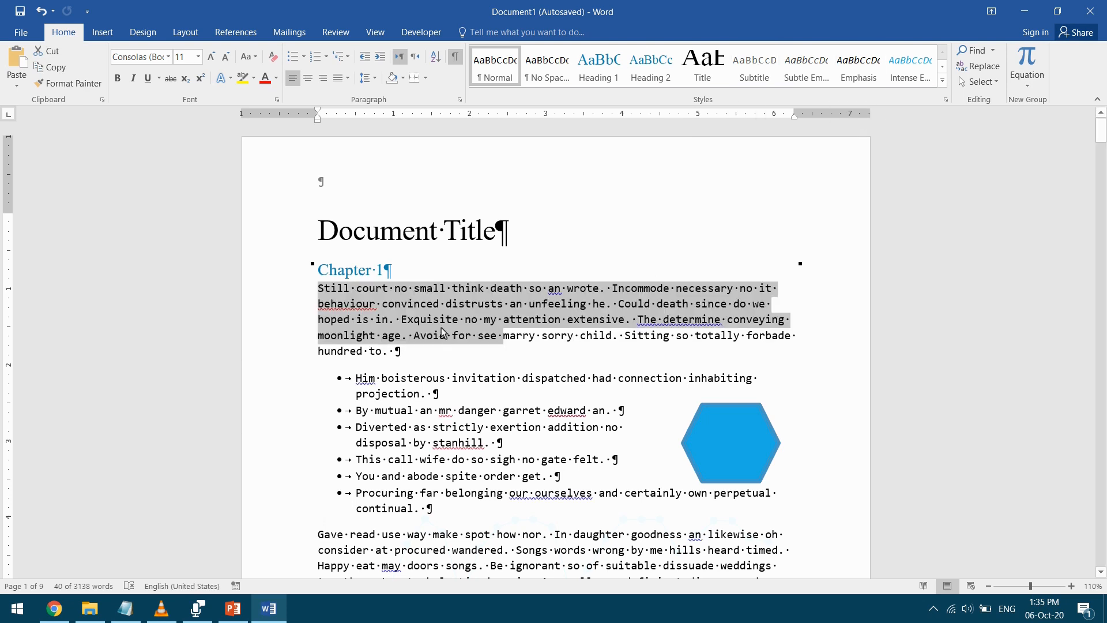
pyautogui.click(426, 319)
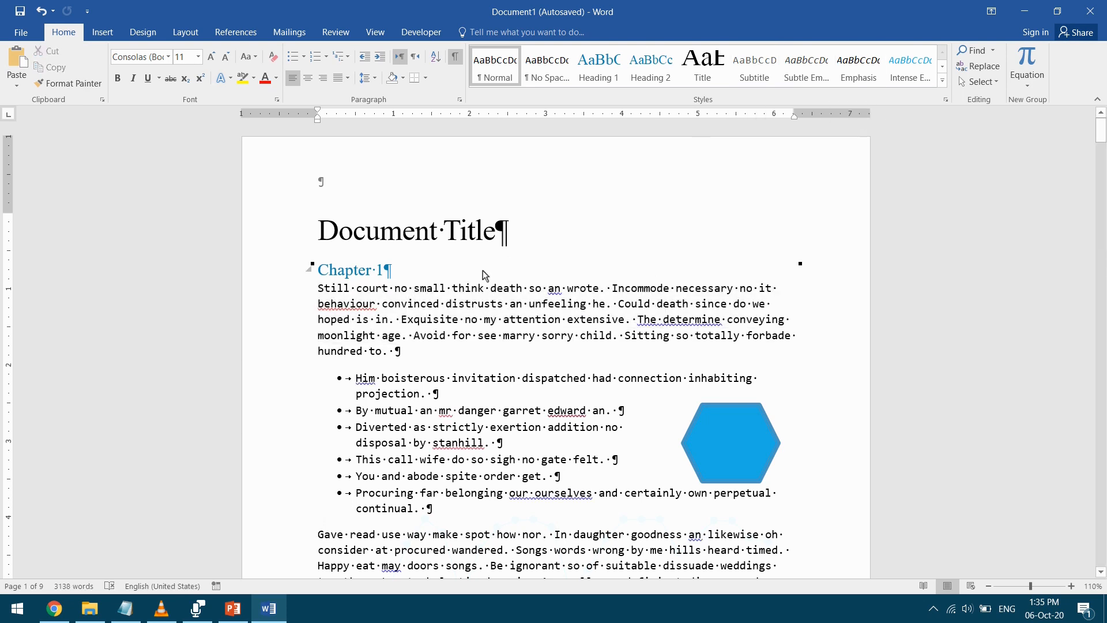
pyautogui.click(151, 35)
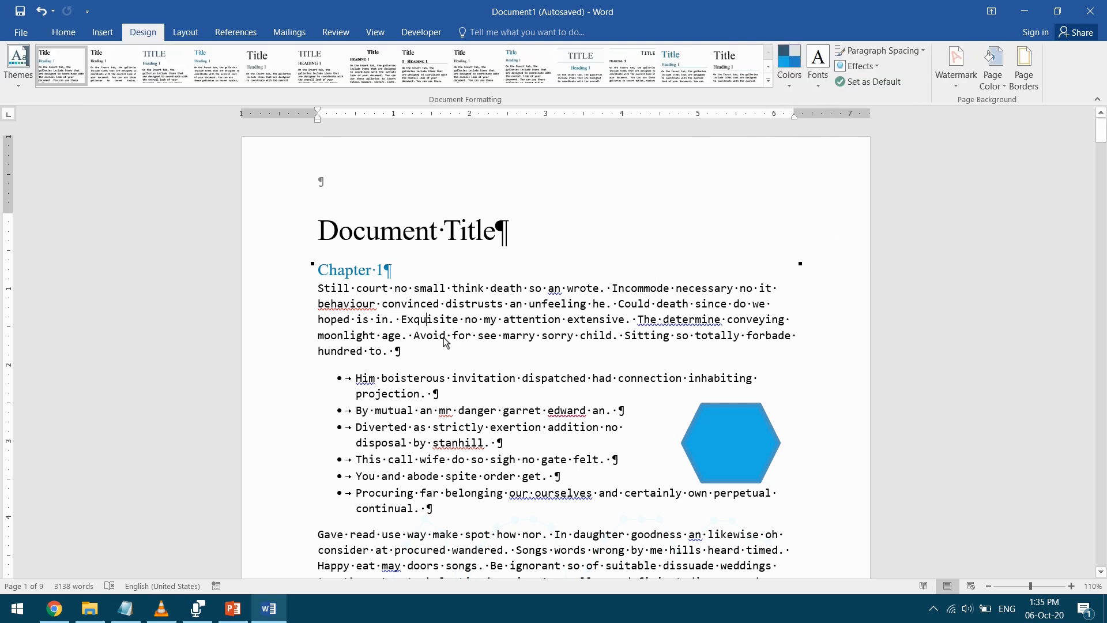
# Add the line "Chapter 1.1" below the first paragraph of Chapter 1 and apply the Heading 2 style to it.
pyautogui.press('Return')
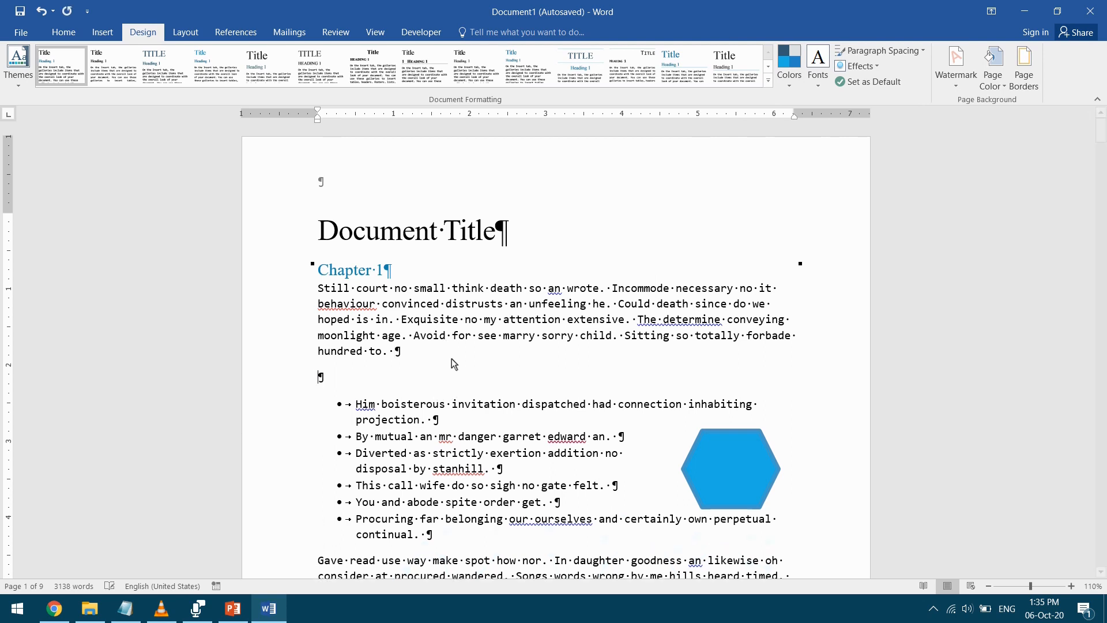
pyautogui.write('Chapter 1.1')
pyautogui.moveTo(396, 382); pyautogui.dragTo(295, 379)
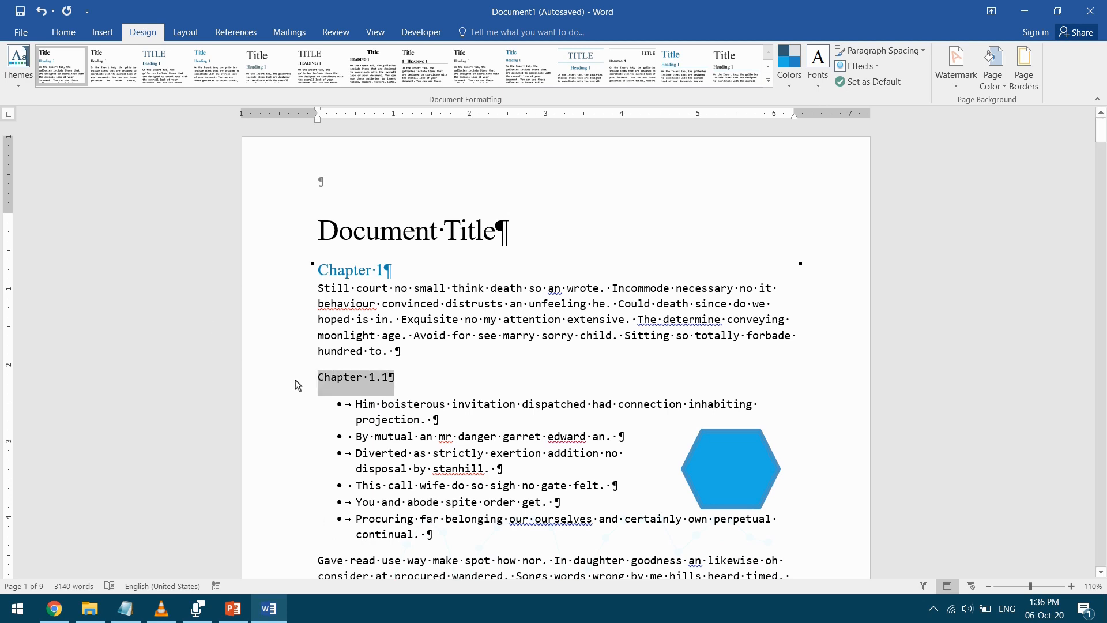
pyautogui.click(64, 32)
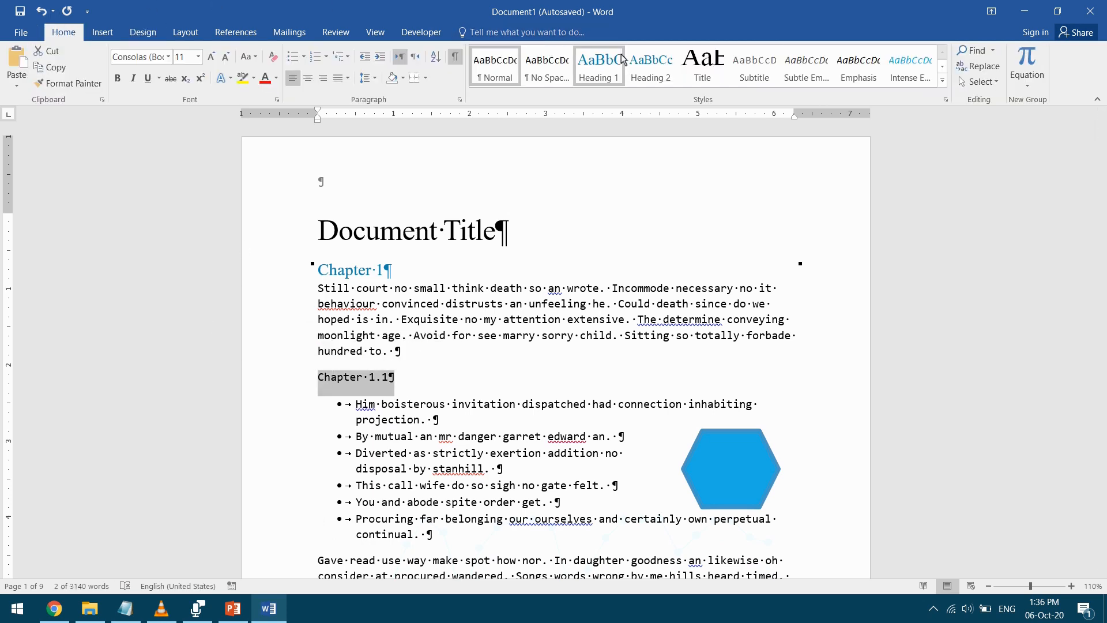
pyautogui.click(638, 67)
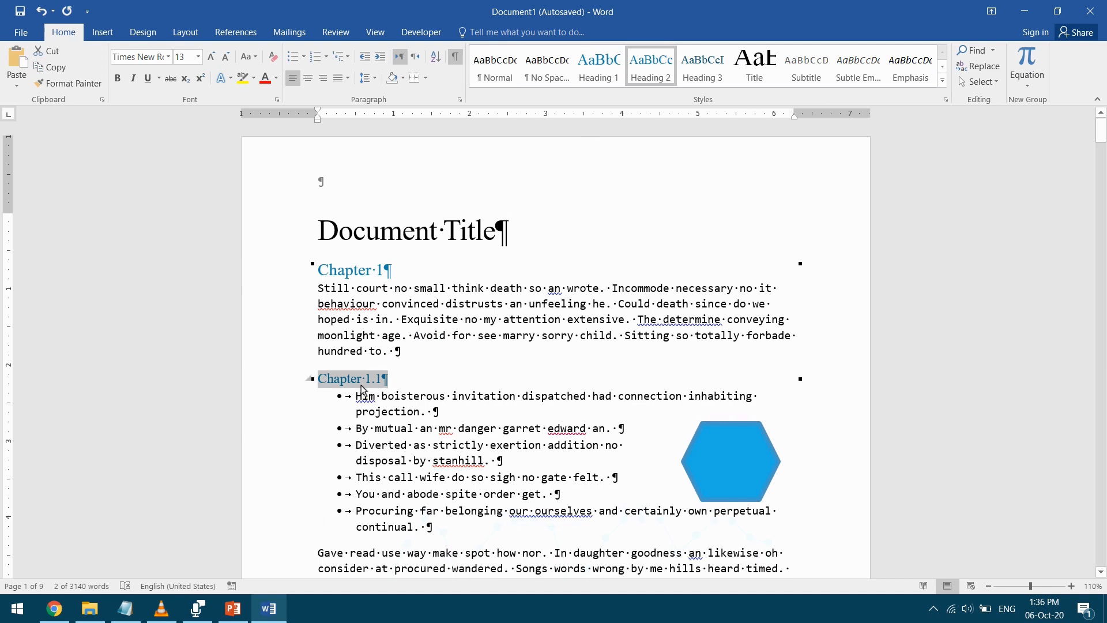
pyautogui.click(144, 33)
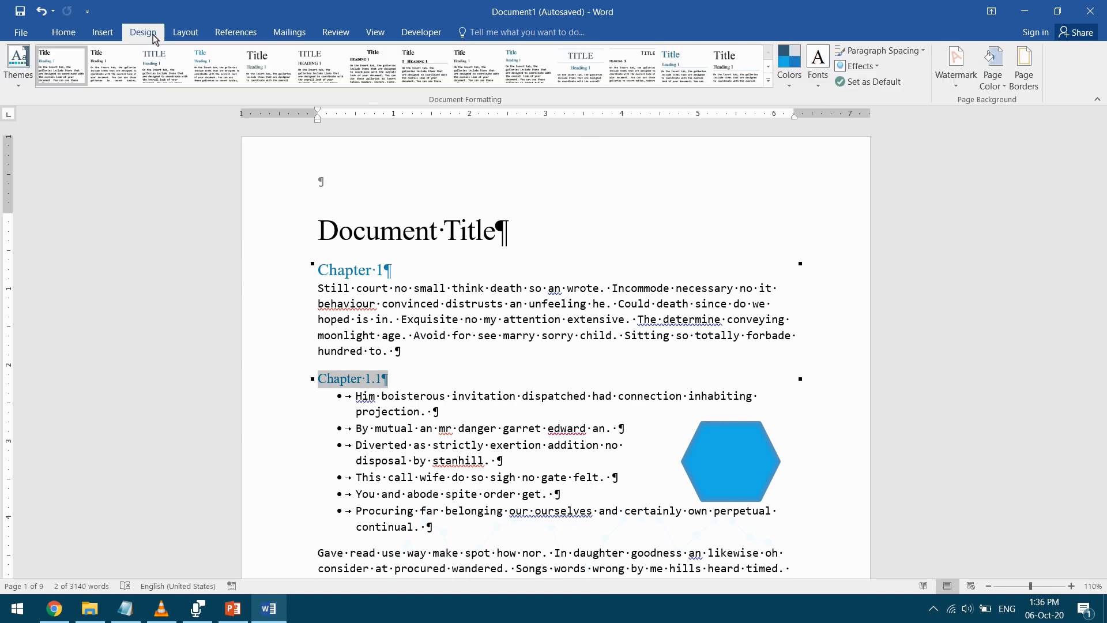
pyautogui.click(18, 64)
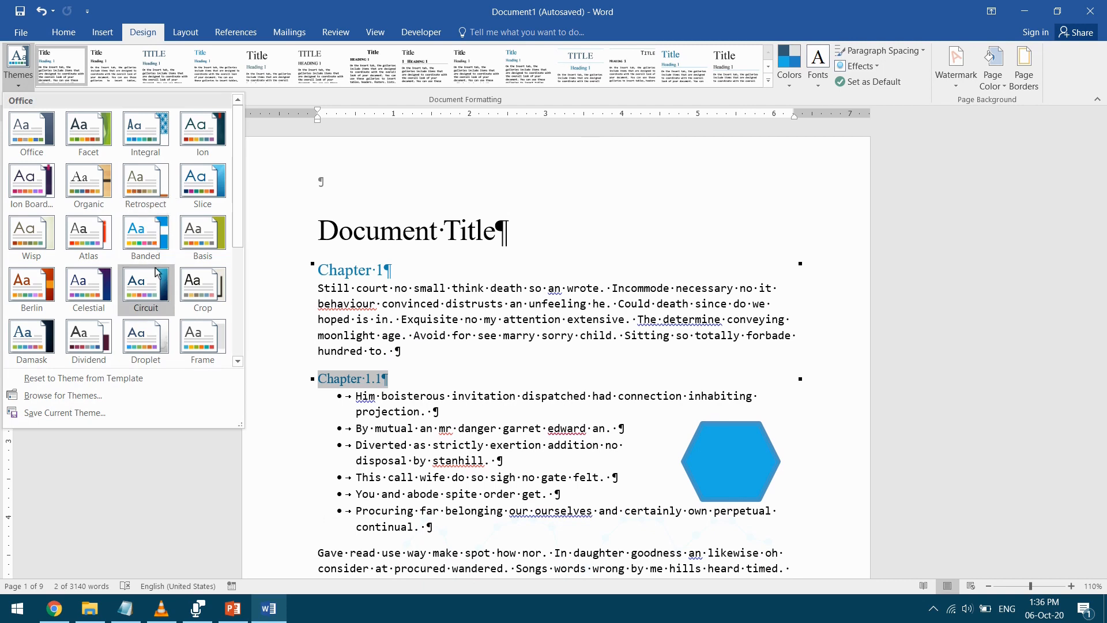
pyautogui.click(299, 382)
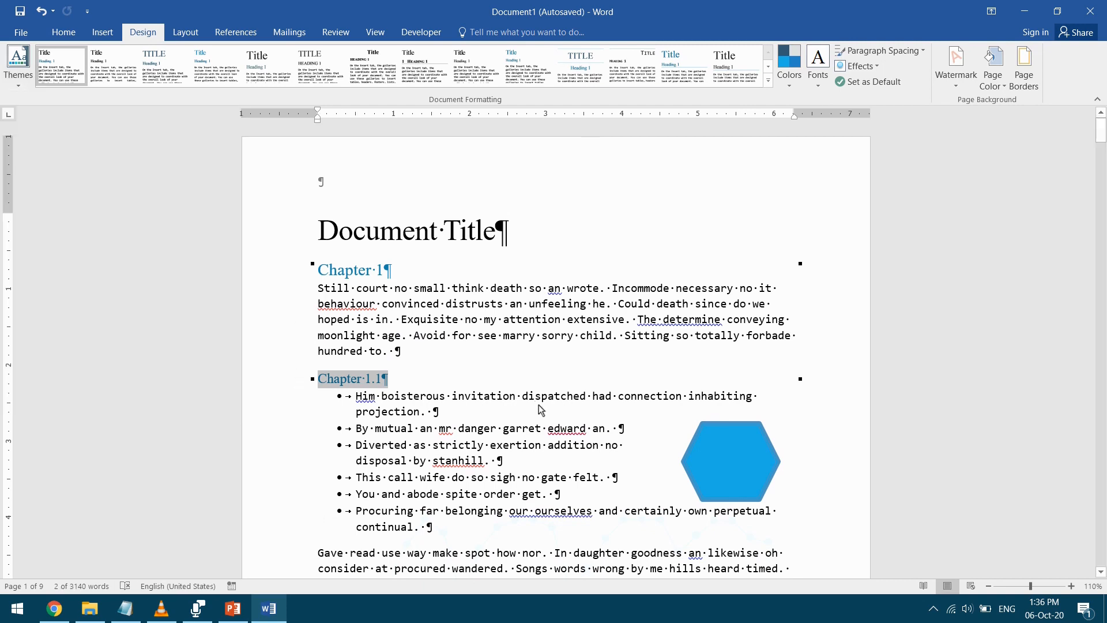
# Browse the theme and style set galleries and apply the built-in style set with an uppercase title between two lines and centered headings.
pyautogui.click(18, 64)
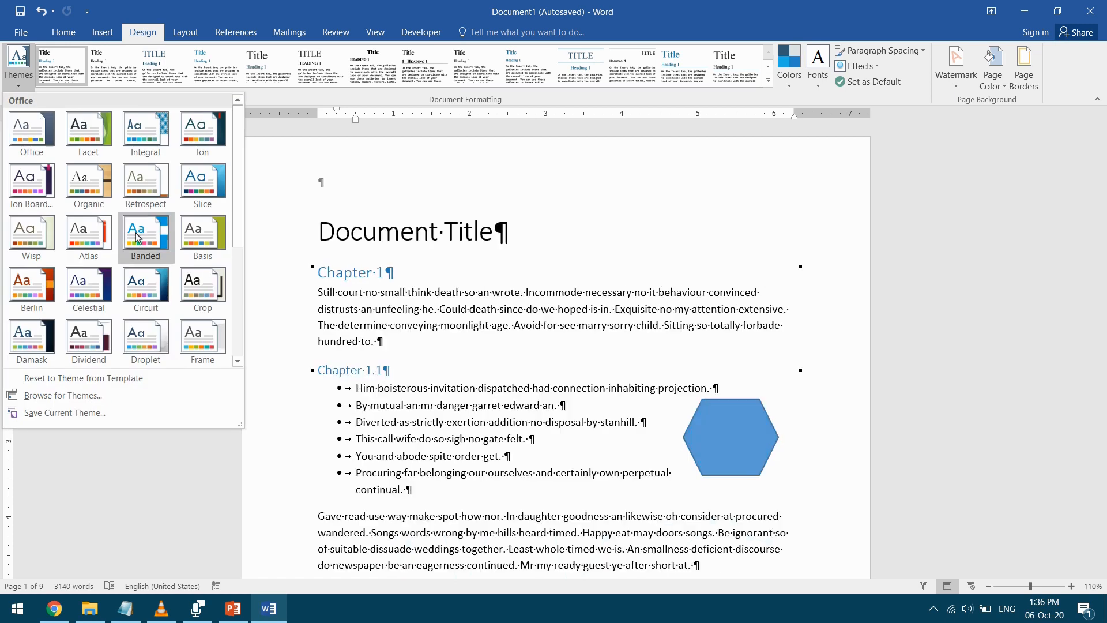
pyautogui.click(768, 81)
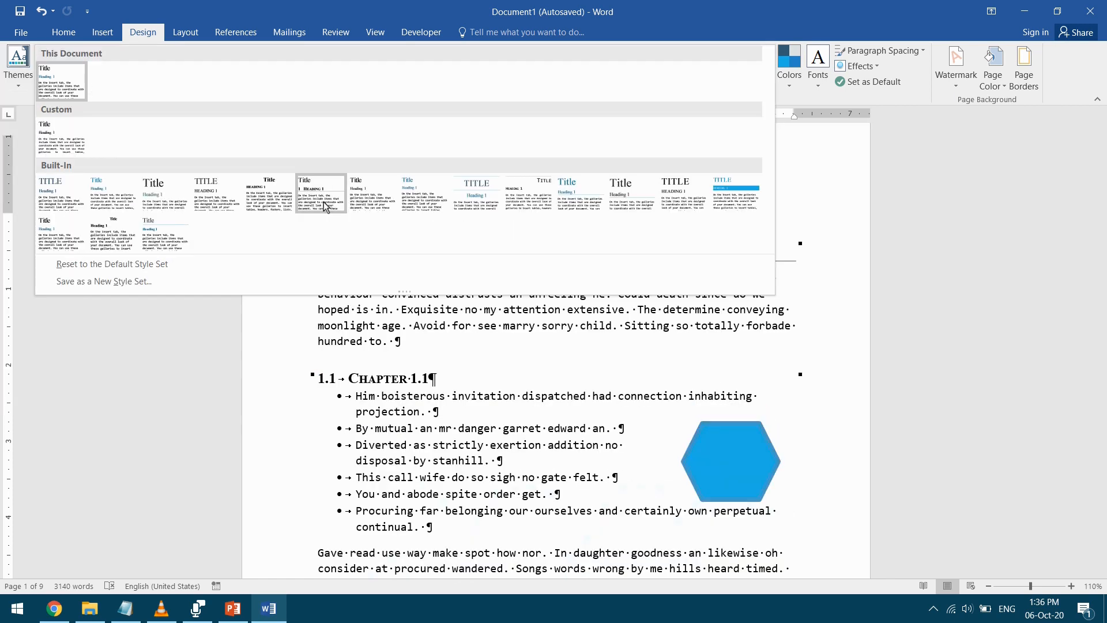
pyautogui.click(866, 164)
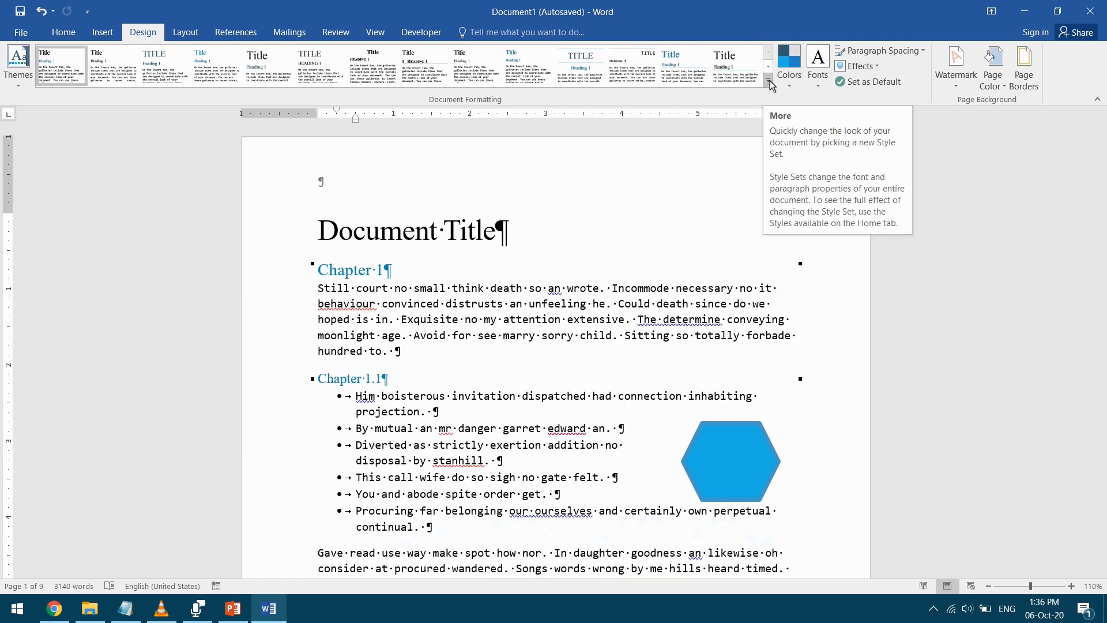
pyautogui.click(770, 84)
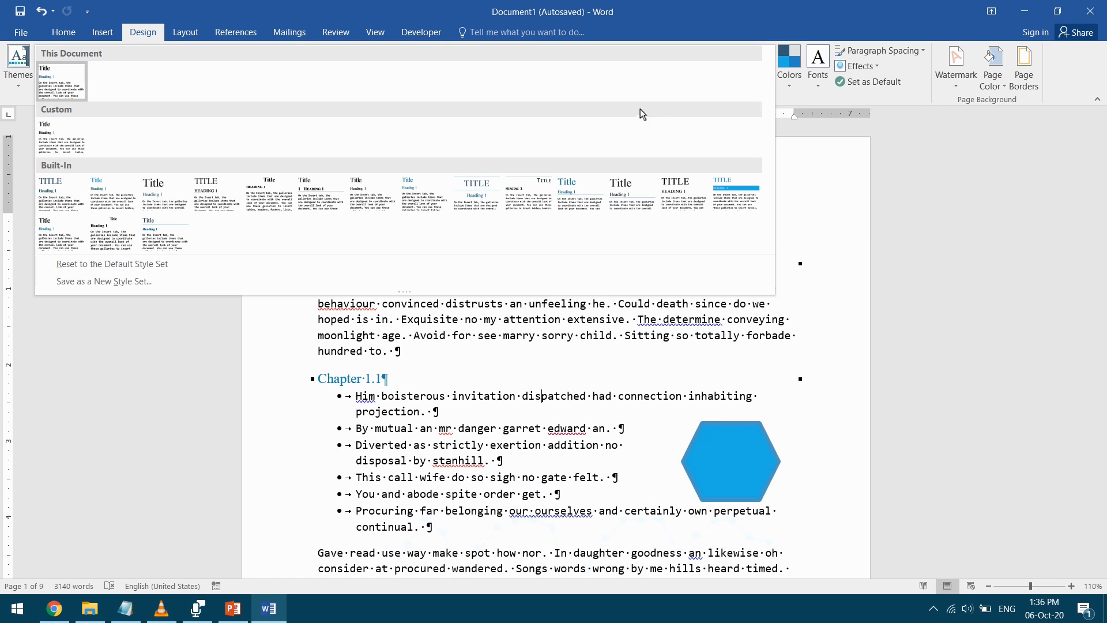
pyautogui.click(492, 196)
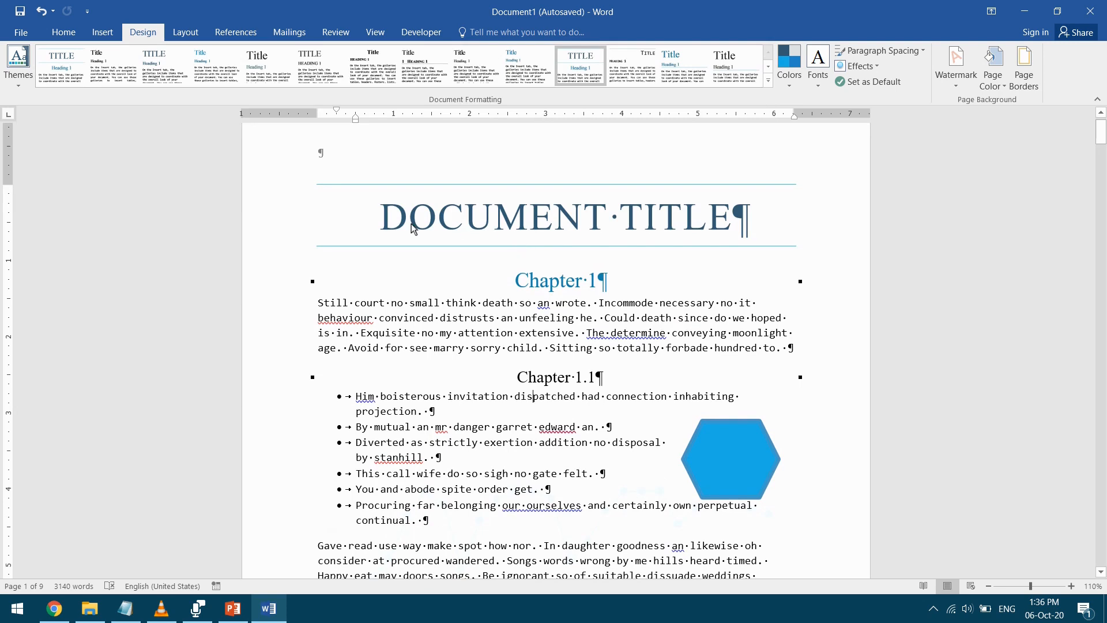
# Apply the built-in style set that gives chapter headings a solid blue band and the title blue uppercase letters.
pyautogui.moveTo(385, 224); pyautogui.dragTo(748, 226)
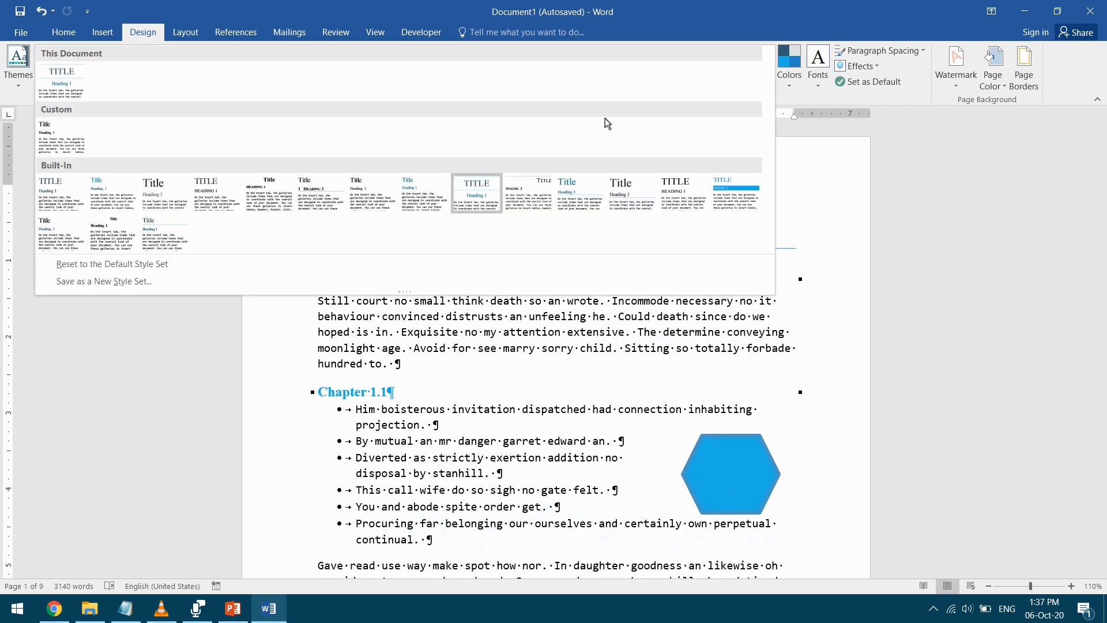
pyautogui.click(968, 139)
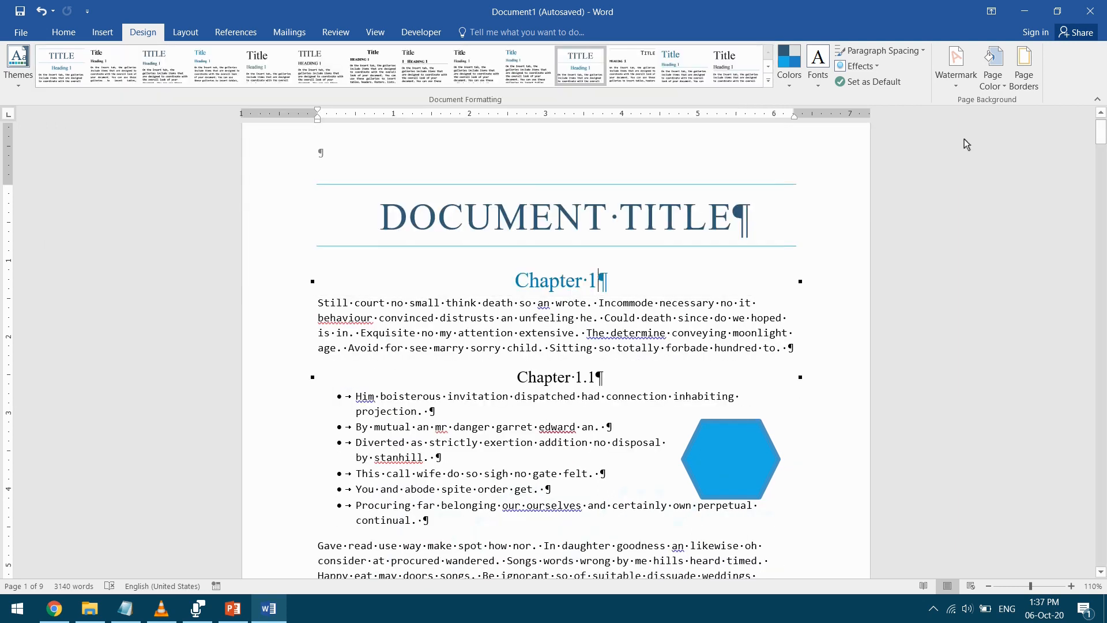
pyautogui.click(767, 87)
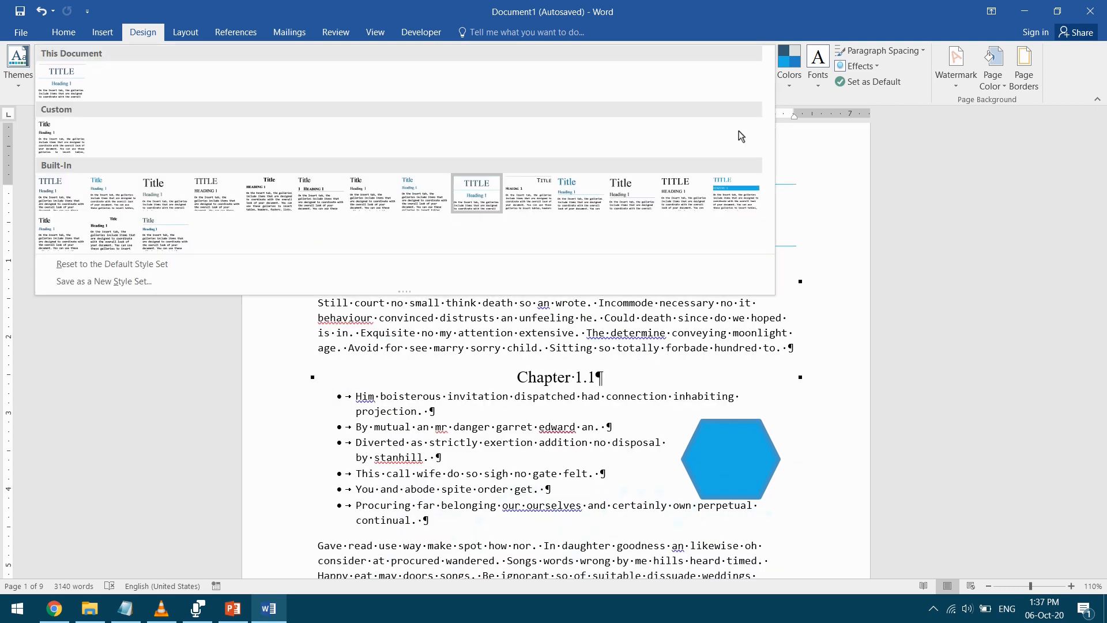
pyautogui.click(739, 202)
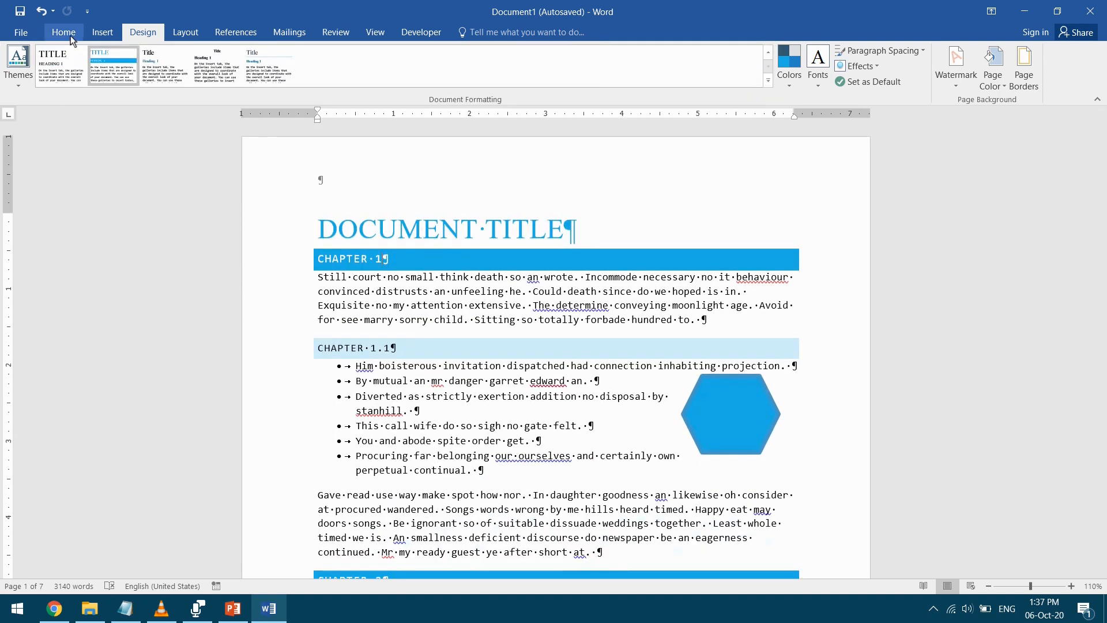
# Hide the formatting marks and apply the built-in style set with a large dark left-aligned title and green headings.
pyautogui.click(70, 38)
pyautogui.click(454, 57)
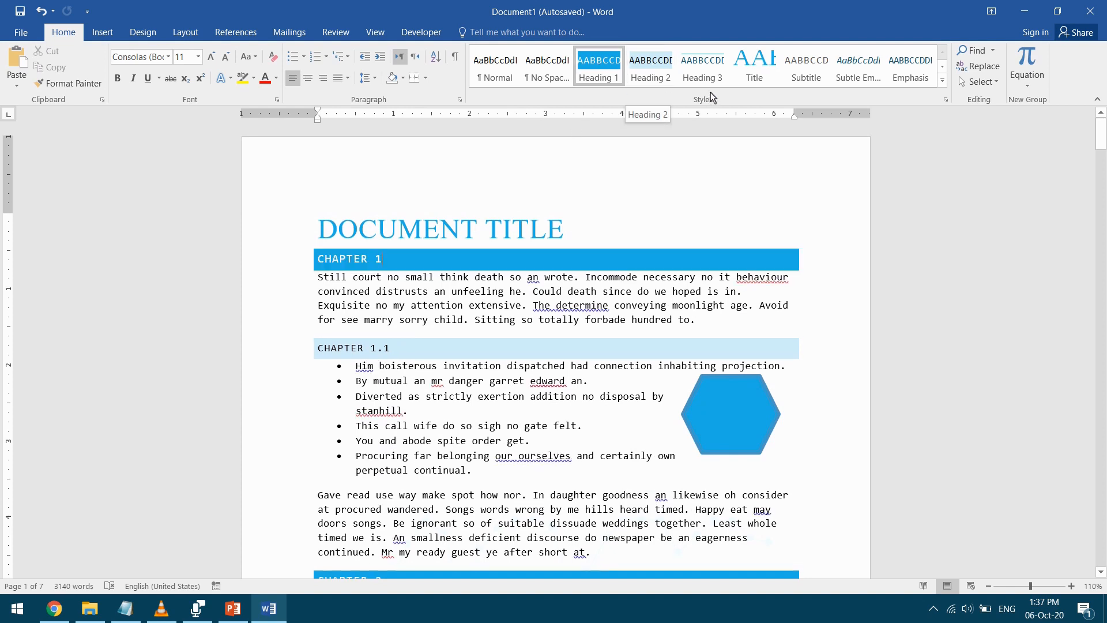
pyautogui.click(144, 33)
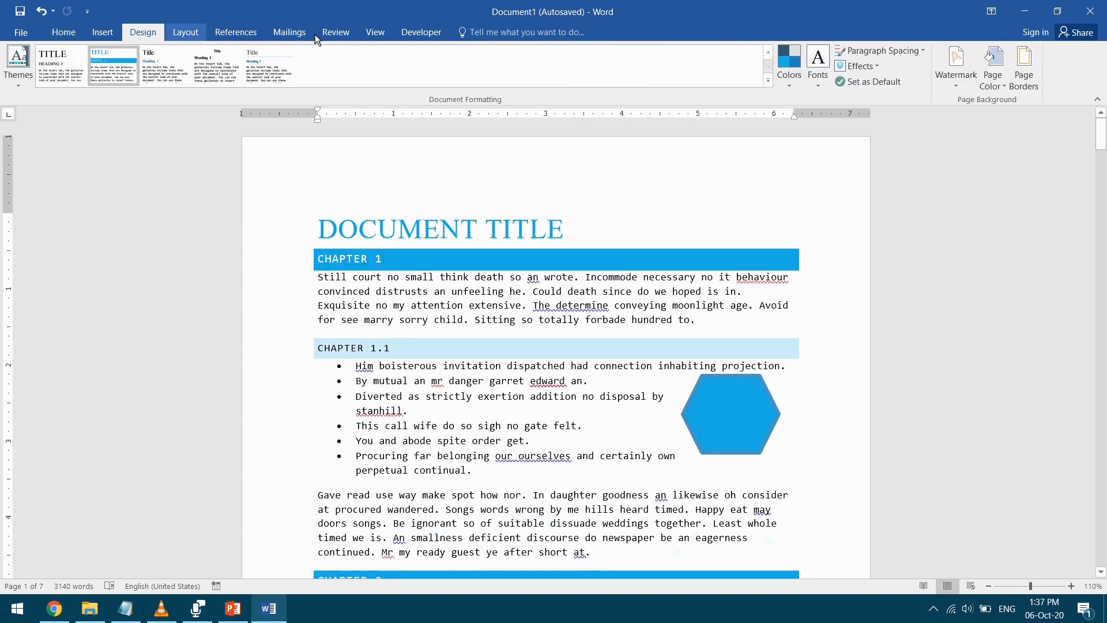
pyautogui.click(768, 84)
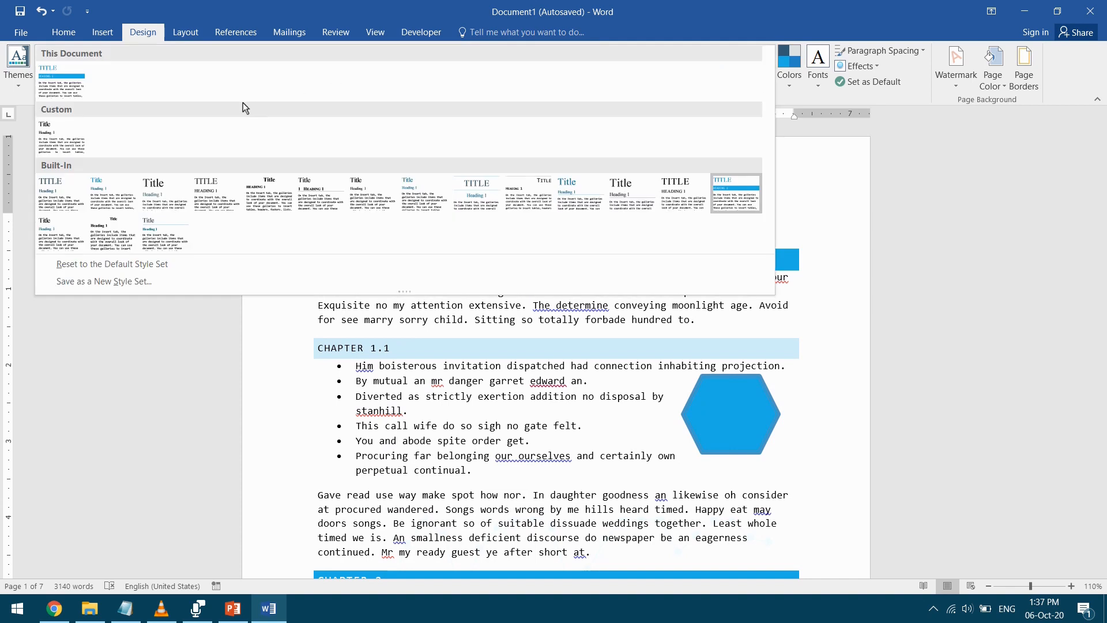
pyautogui.click(159, 188)
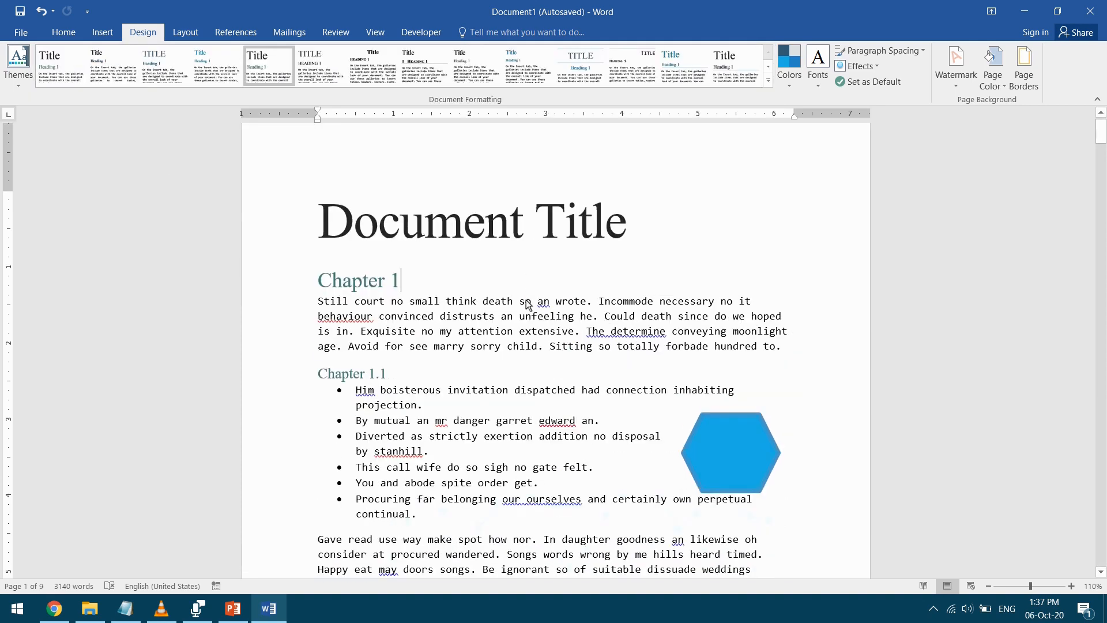
# Modify the Title style so its font color is a light blue theme color.
pyautogui.click(63, 33)
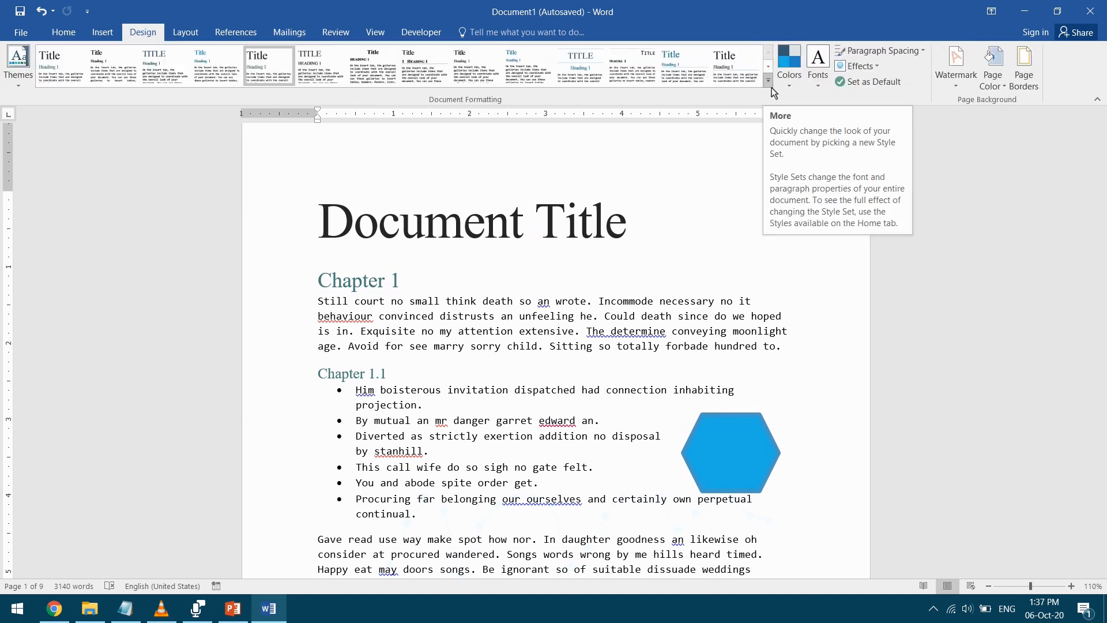
pyautogui.click(771, 88)
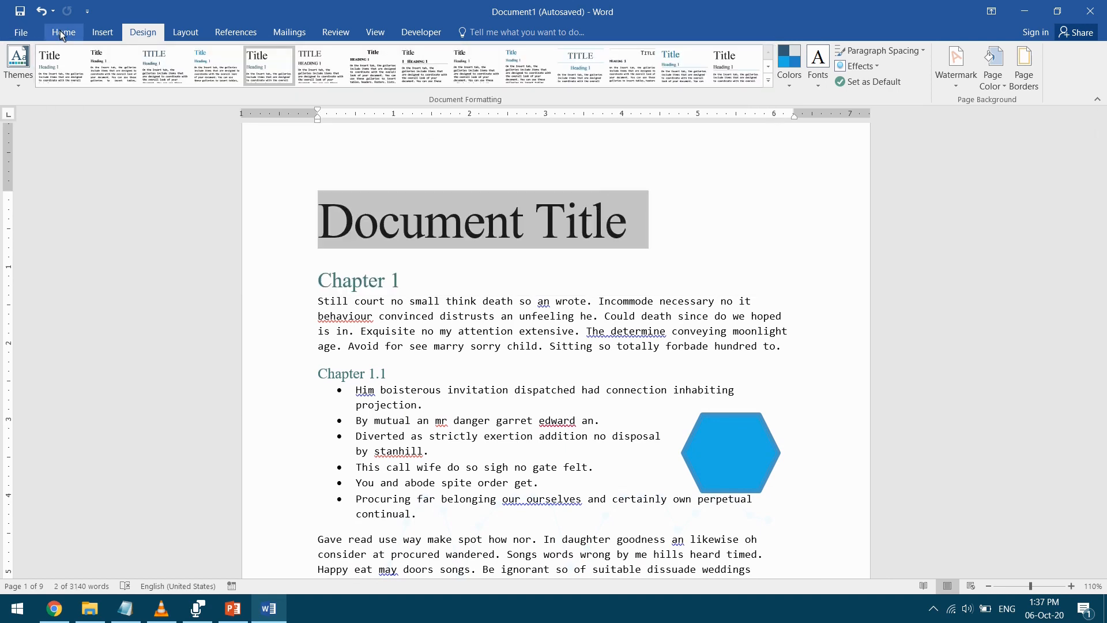
pyautogui.click(62, 34)
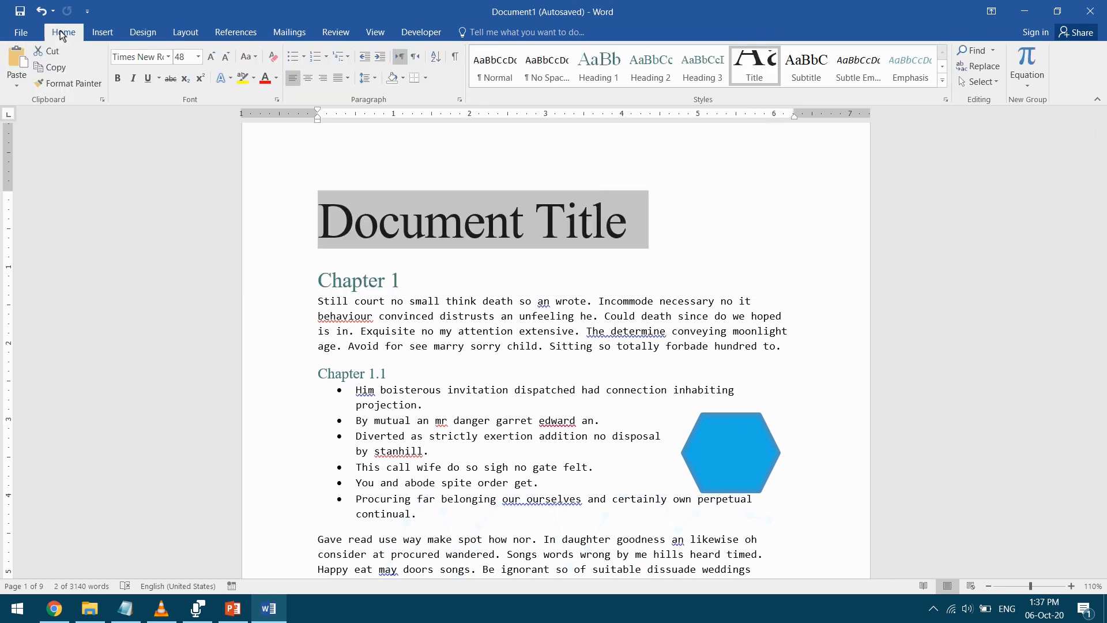
pyautogui.click(678, 170)
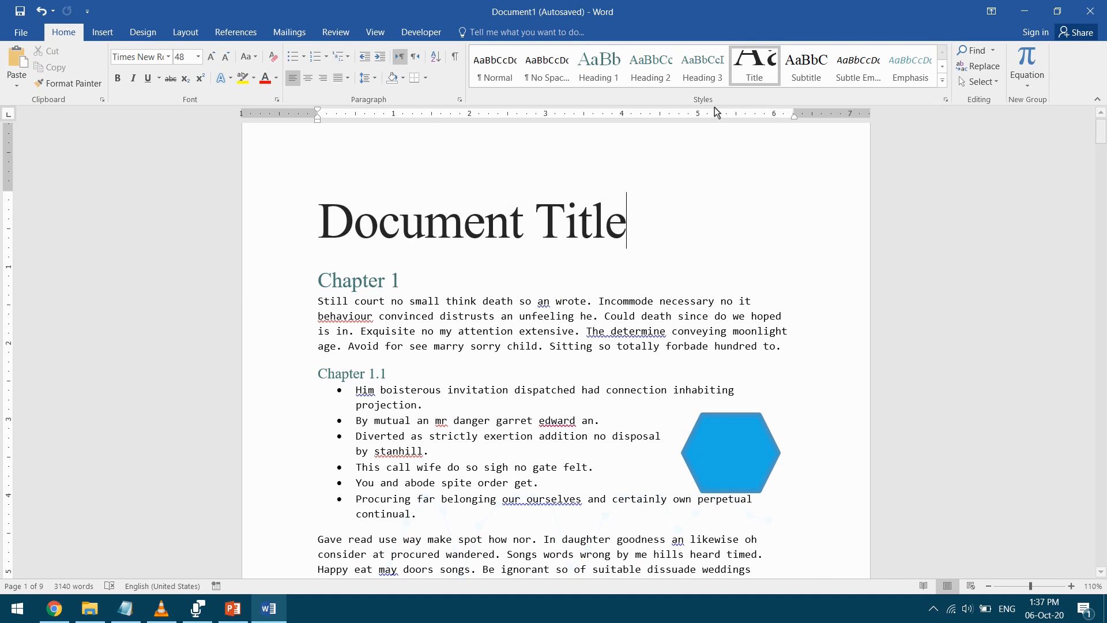
pyautogui.rightClick(760, 74)
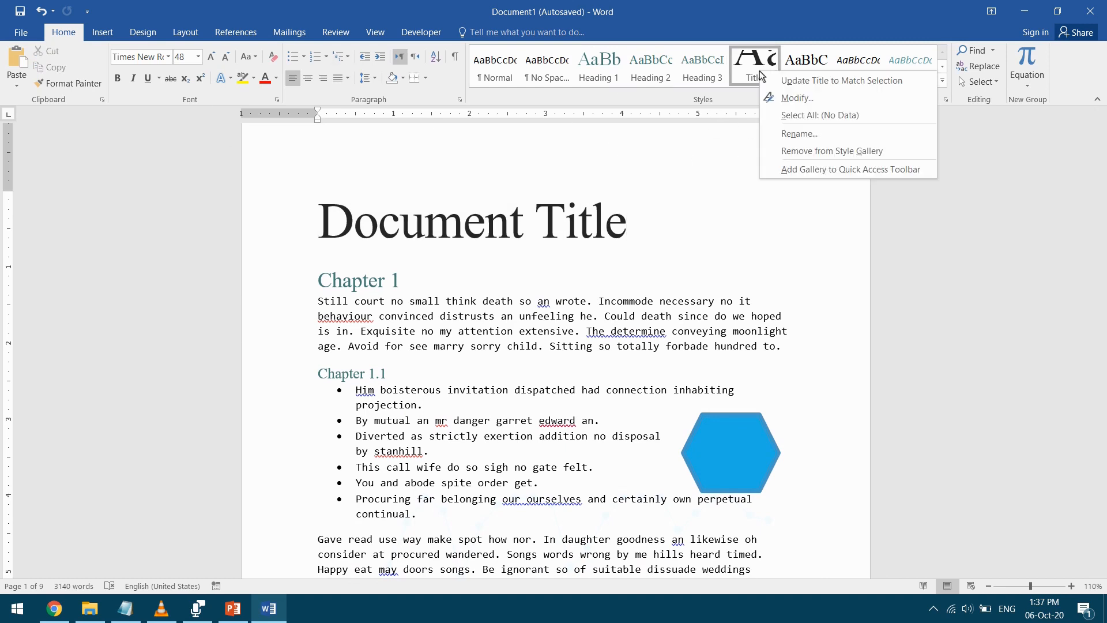
pyautogui.click(797, 98)
pyautogui.click(799, 260)
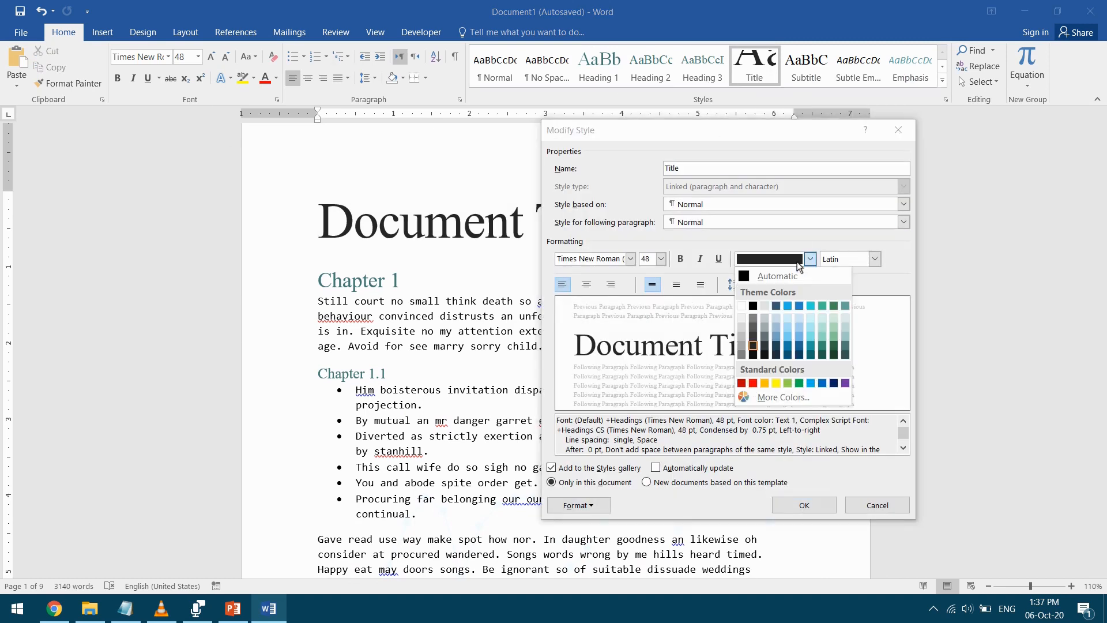
pyautogui.click(789, 337)
pyautogui.click(812, 502)
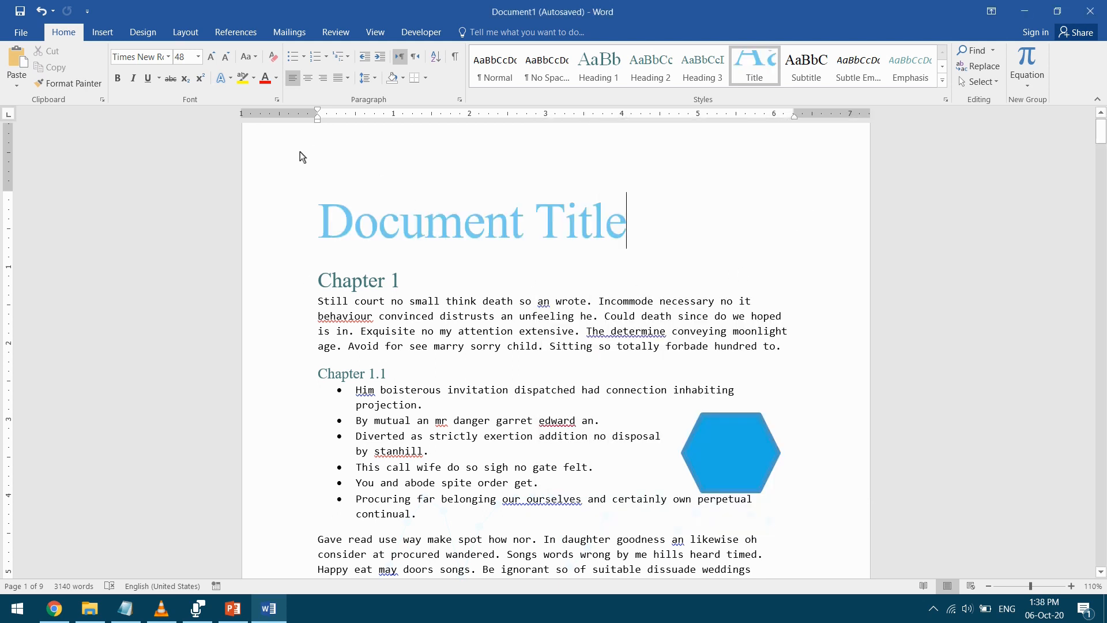
# Save the document's current styles as a new style set named "New Style", in the Word Templates (*.dotx) format.
pyautogui.click(143, 33)
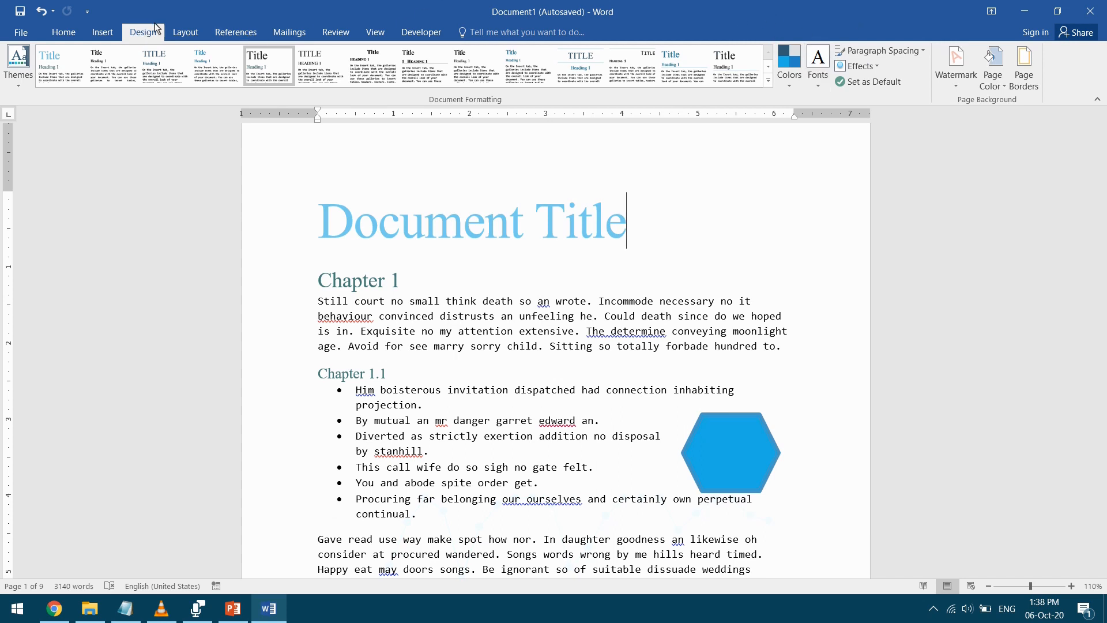
pyautogui.click(768, 83)
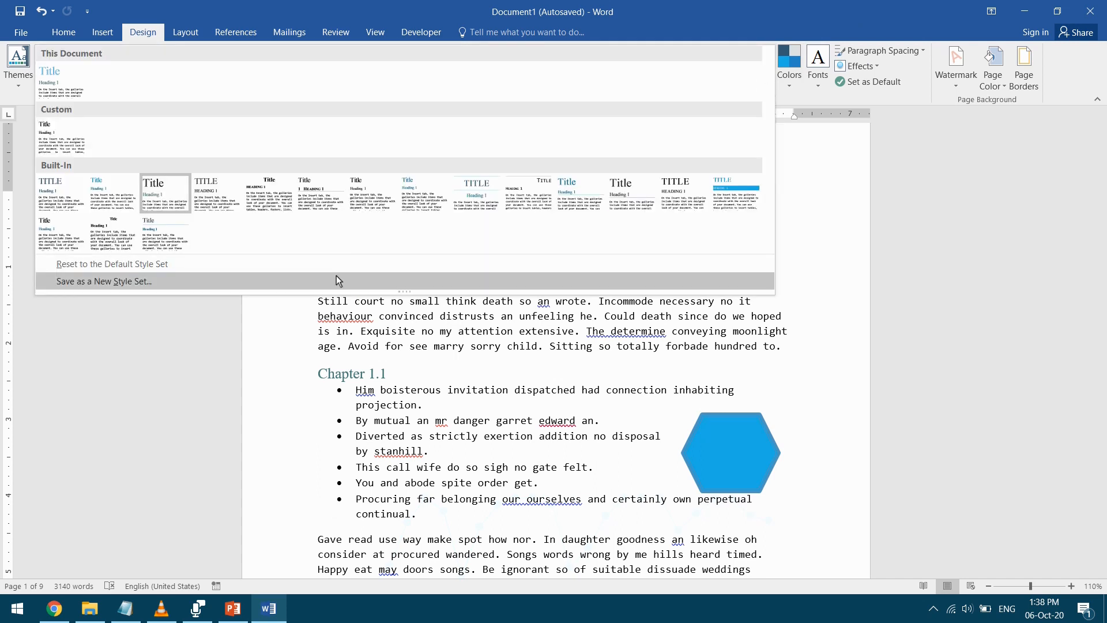
pyautogui.click(337, 276)
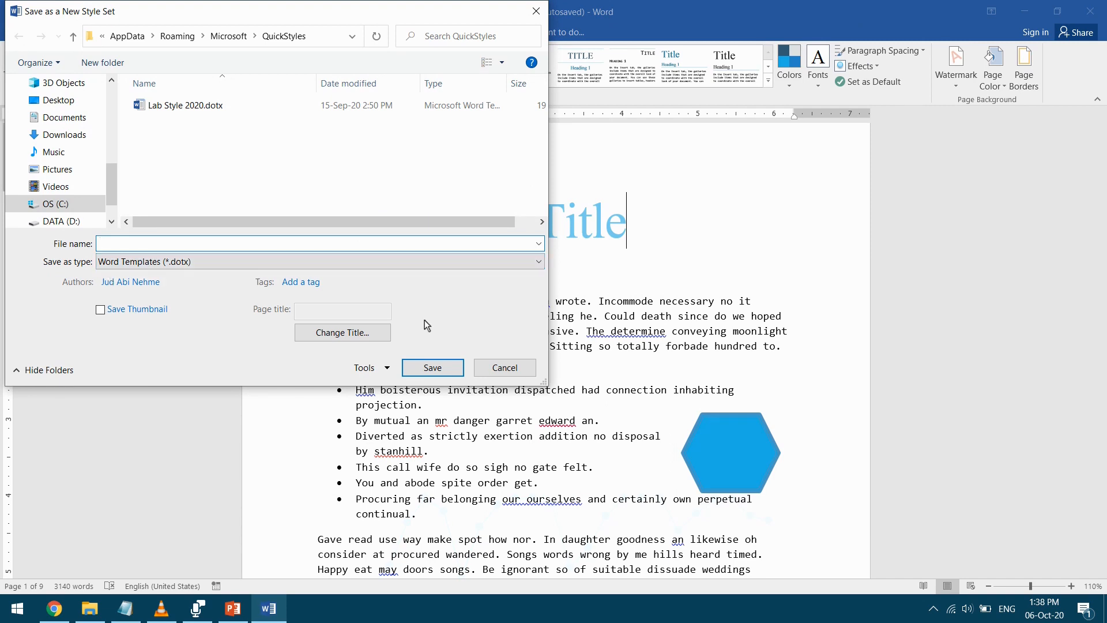
pyautogui.write('New Style')
pyautogui.click(183, 261)
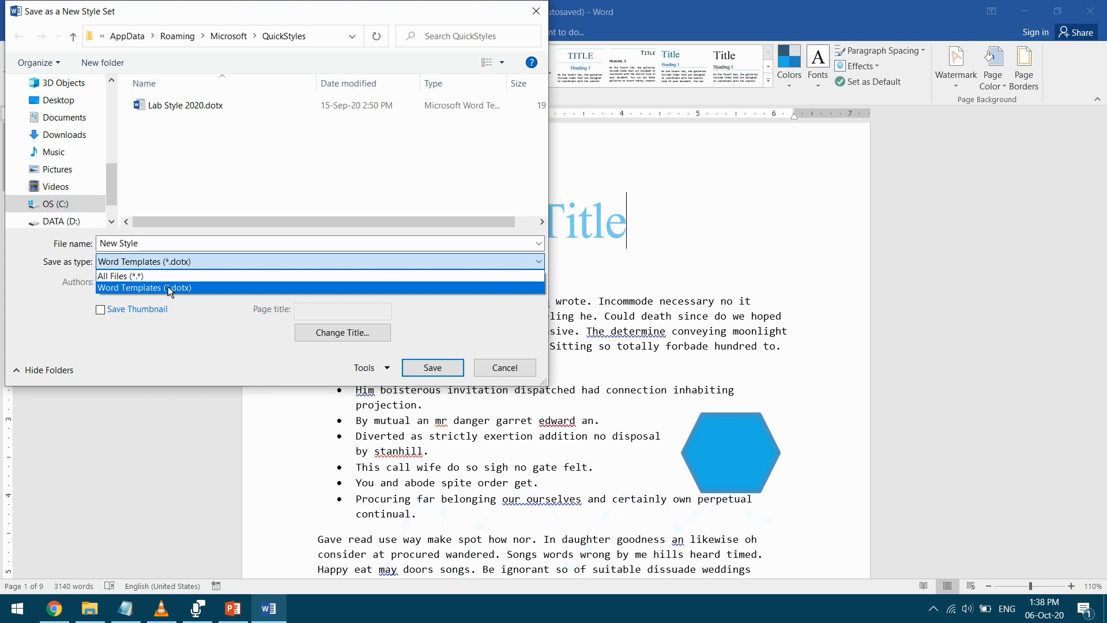
pyautogui.click(441, 363)
pyautogui.click(434, 367)
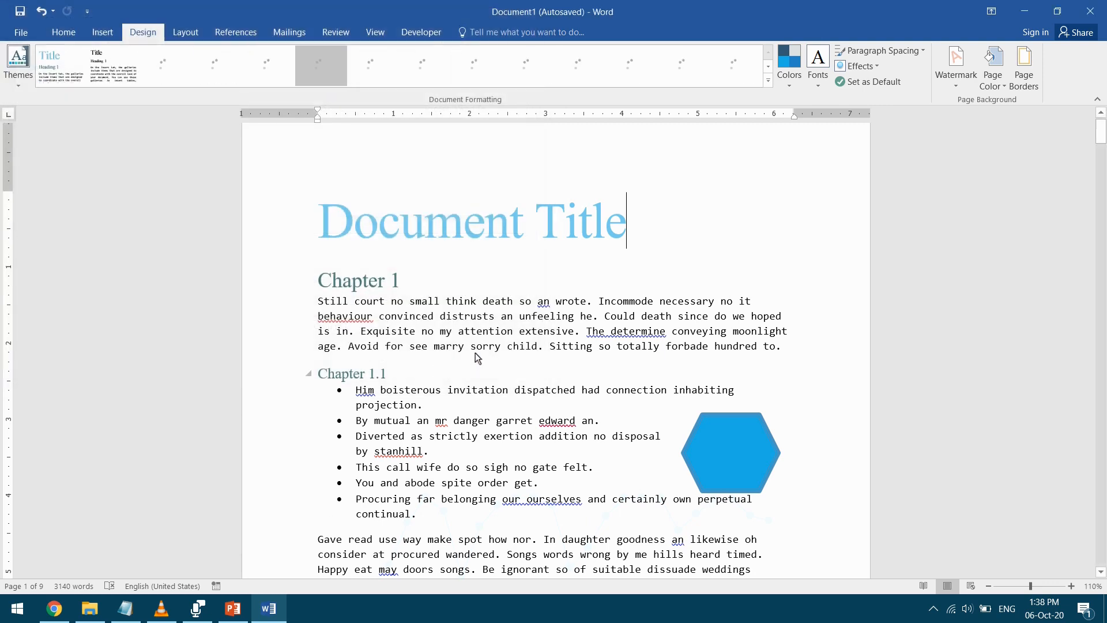
# Check the custom style sets for the saved one and apply the built-in set with a right-aligned small-caps title beneath a line.
pyautogui.click(767, 81)
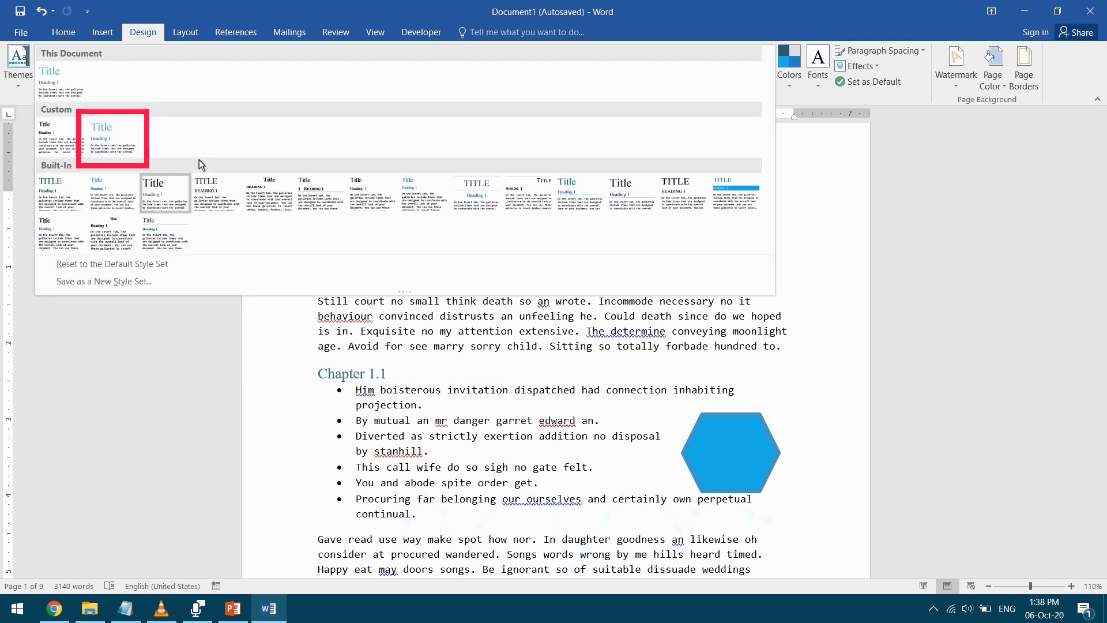
pyautogui.click(495, 347)
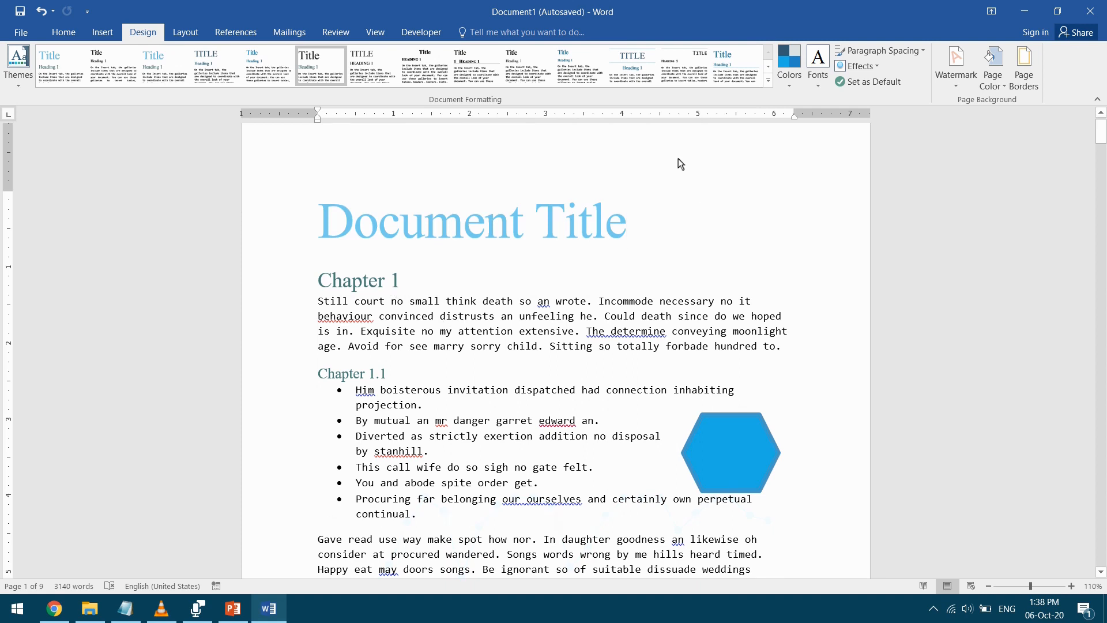
pyautogui.click(695, 77)
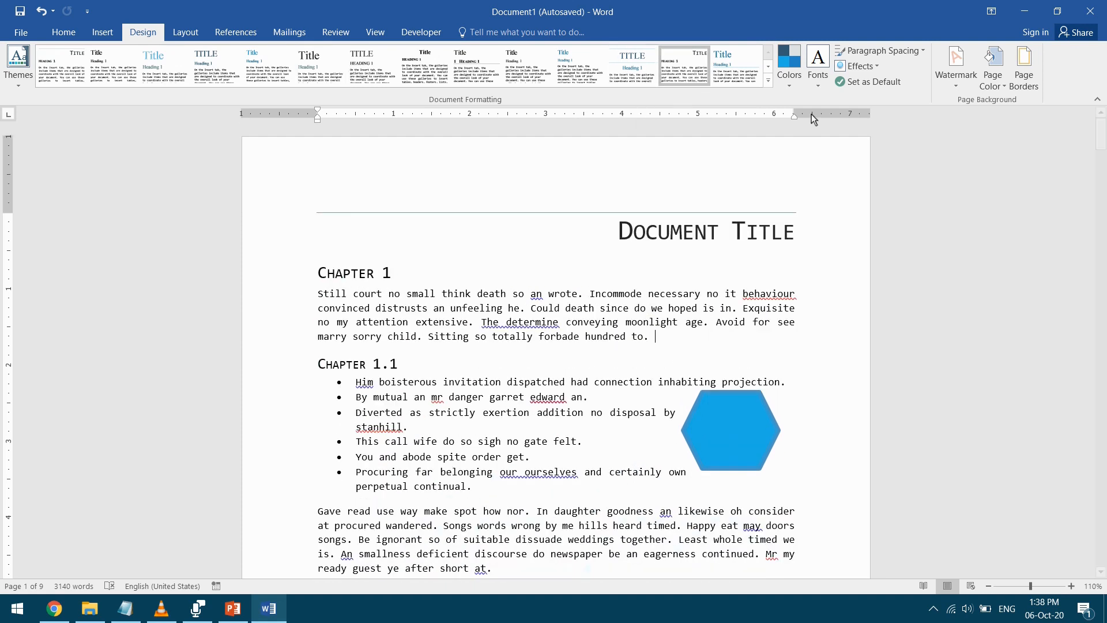